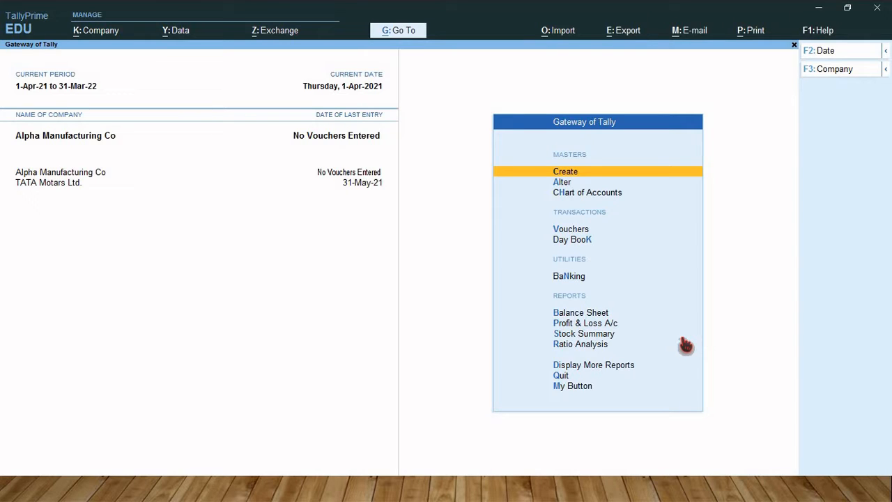
Start a new ledger named Plant & Machinery and place it under the Fixed Assets group.
key("Return")
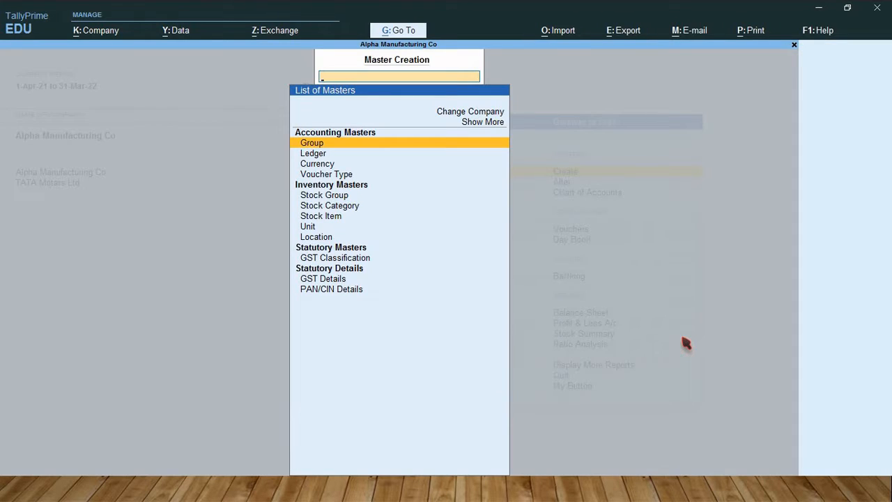
key("Down")
key("Return")
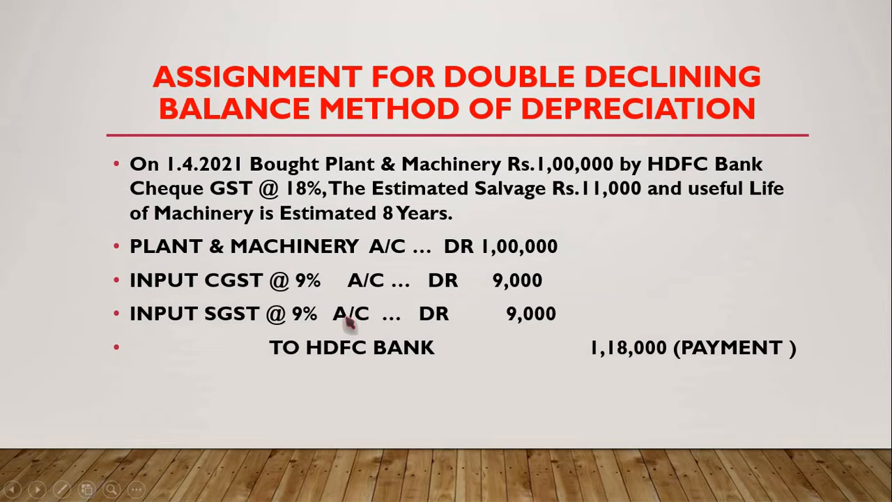
key("alt+Tab")
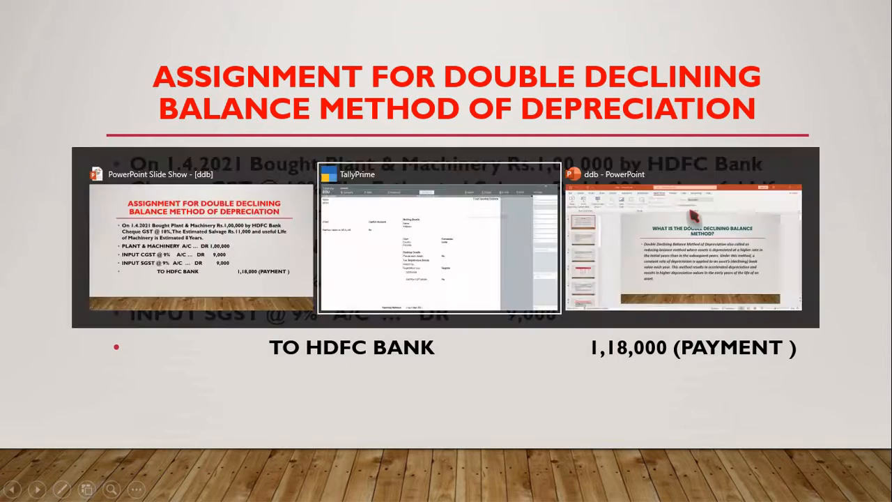
type("Plant")
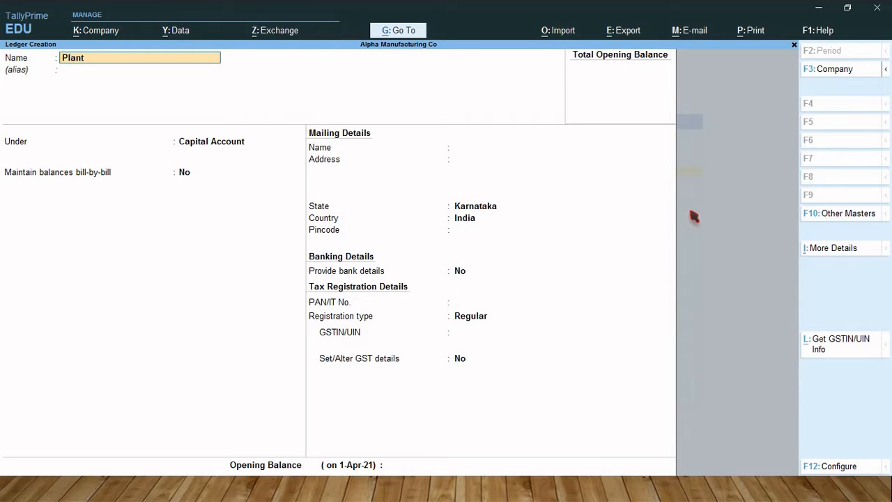
type("& Machinery")
key("Return")
key("Return")
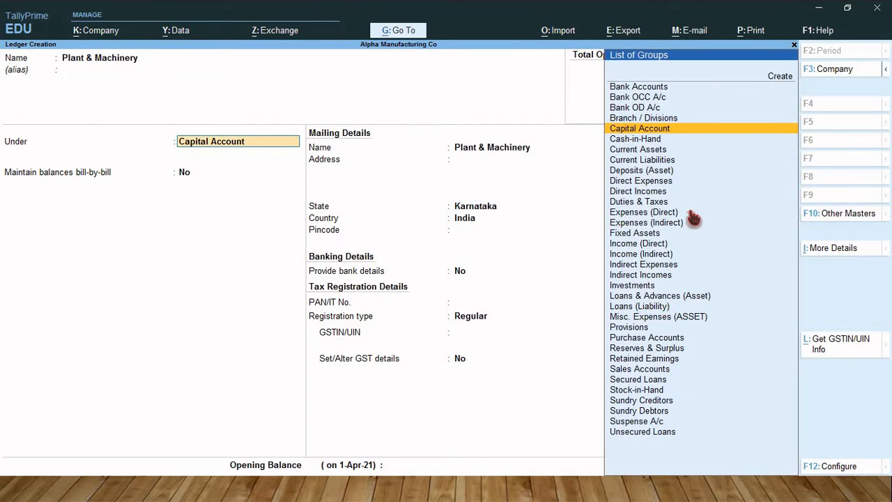
type("F")
key("Return")
key("Return")
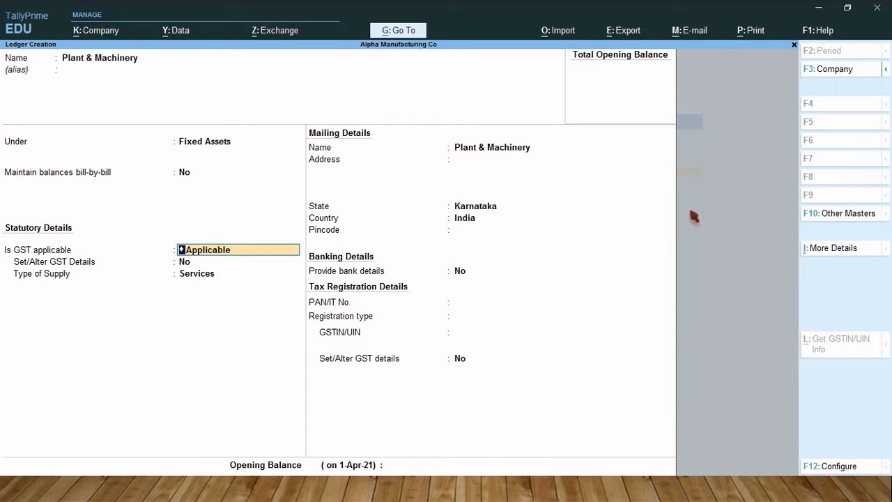
Keep GST applicable, enable its detail entry for Plant & Machinery, and set the nature of transaction to Purchase Taxable.
key("Return")
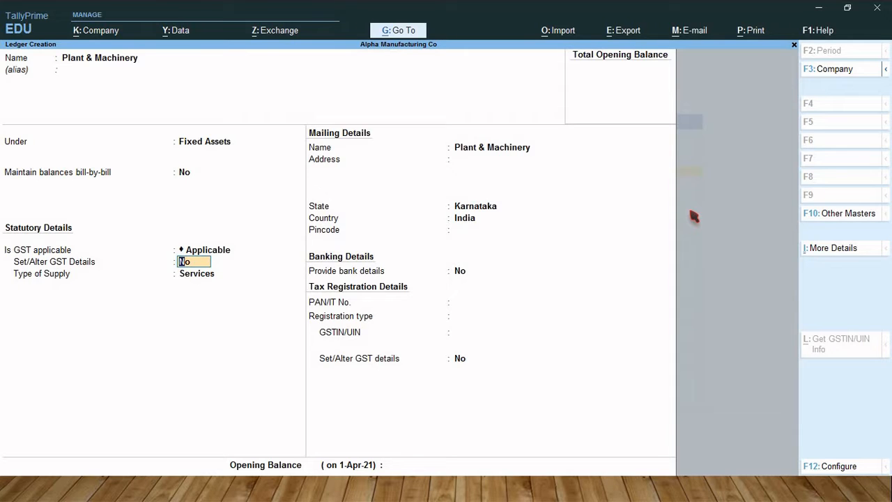
type("y")
key("Return")
key("Return")
key("Return")
key("Return")
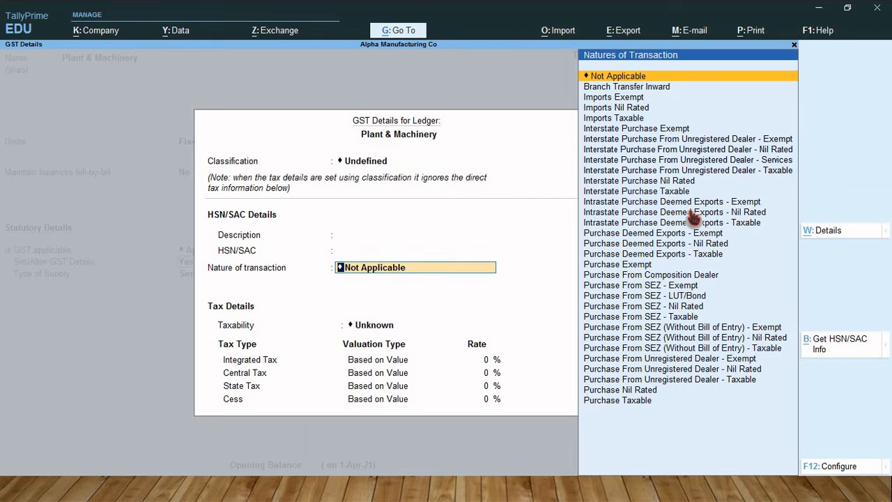
key("Down")
key("Down")
key("Down")
key("Down")
key("Down")
key("Down")
key("Down")
key("Down")
key("Down")
key("Down")
key("Down")
key("Down")
key("Down")
key("Down")
key("Down")
key("Down")
key("Down")
key("Down")
key("Down")
key("Down")
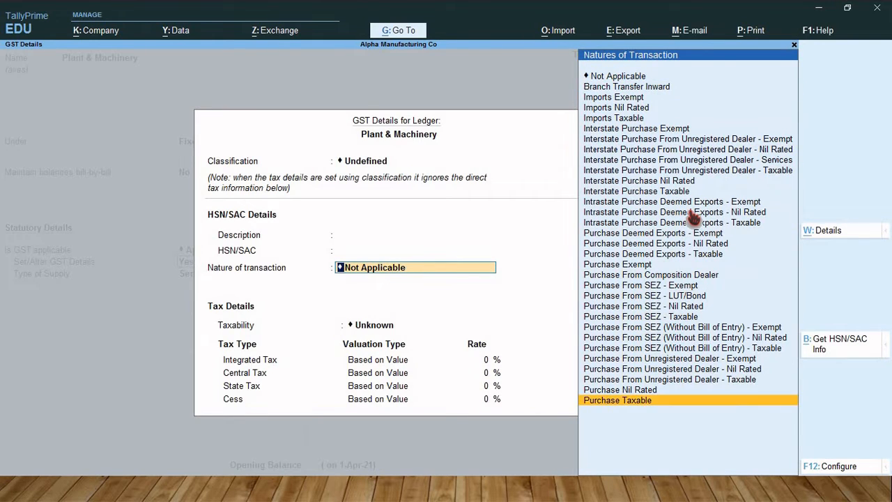
key("Return")
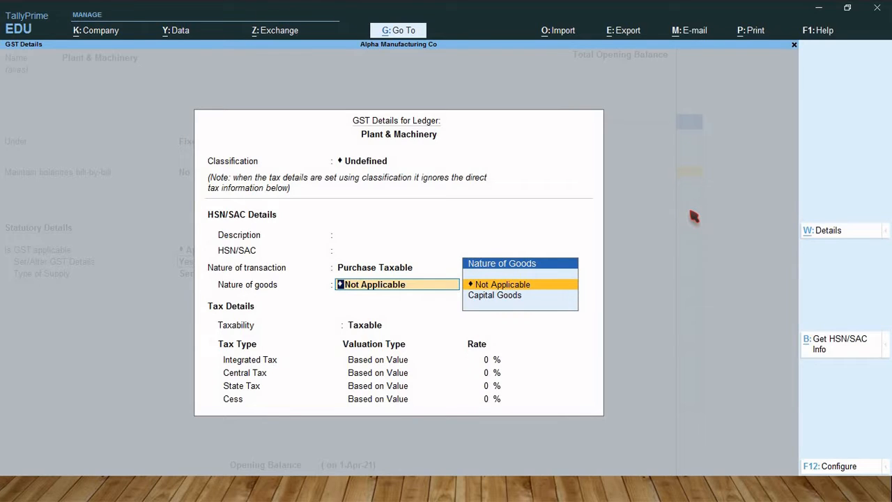
Set the nature of goods to Capital Goods and the integrated tax rate to 18%.
key("Down")
key("Return")
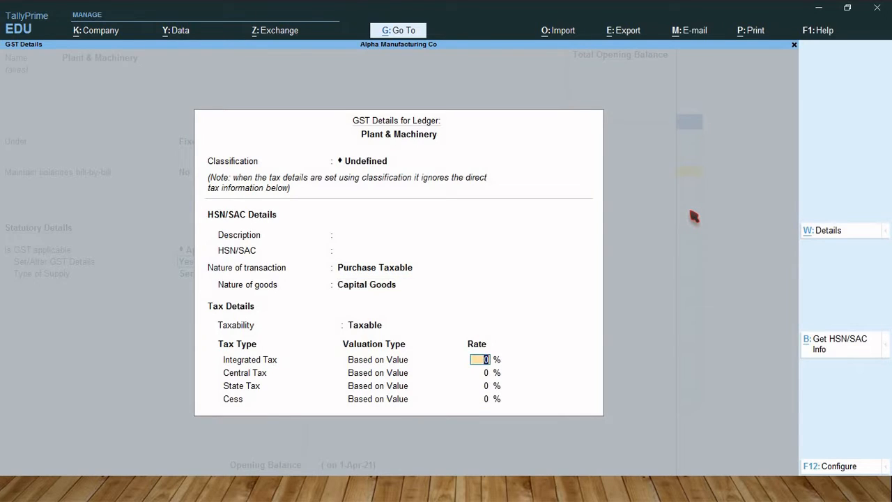
type("18")
key("Return")
key("Return")
key("Return")
key("Return")
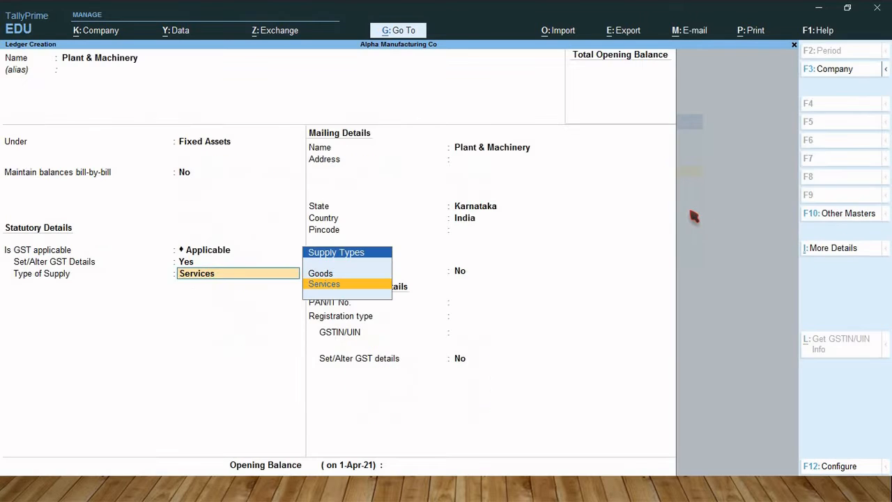
Set the type of supply to Goods and save the Plant & Machinery ledger.
key("Up")
key("Return")
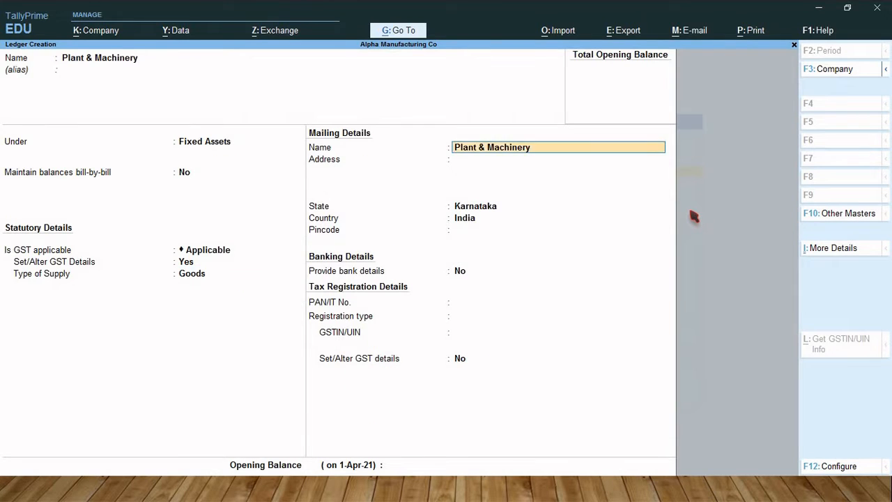
key("Return")
key("Return")
key("Return")
key("Return")
key("Return")
key("Return")
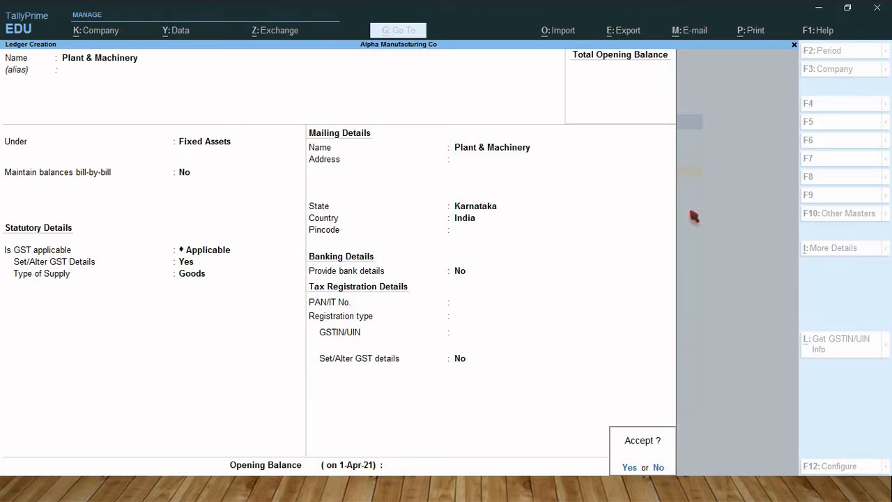
key("Return")
Name a new ledger Input CGST @ 9% and place it under Duties & Taxes.
type("I")
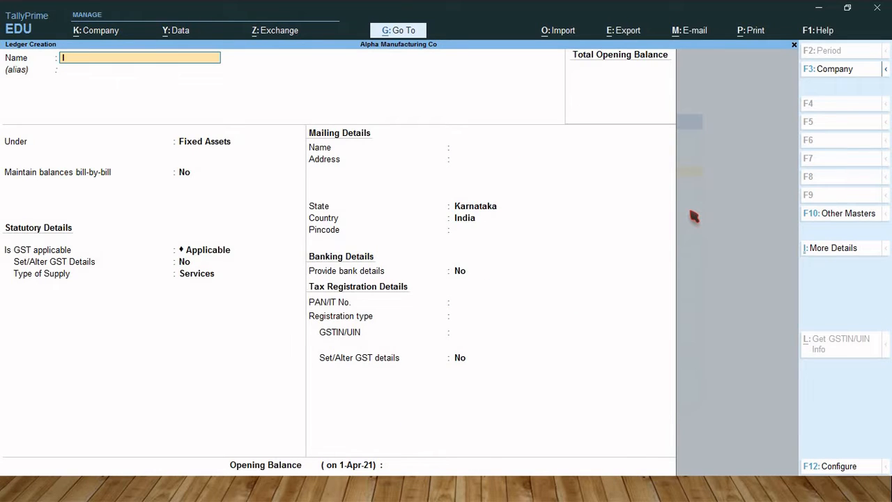
type("nput CGST @ 9%")
key("Return")
key("Return")
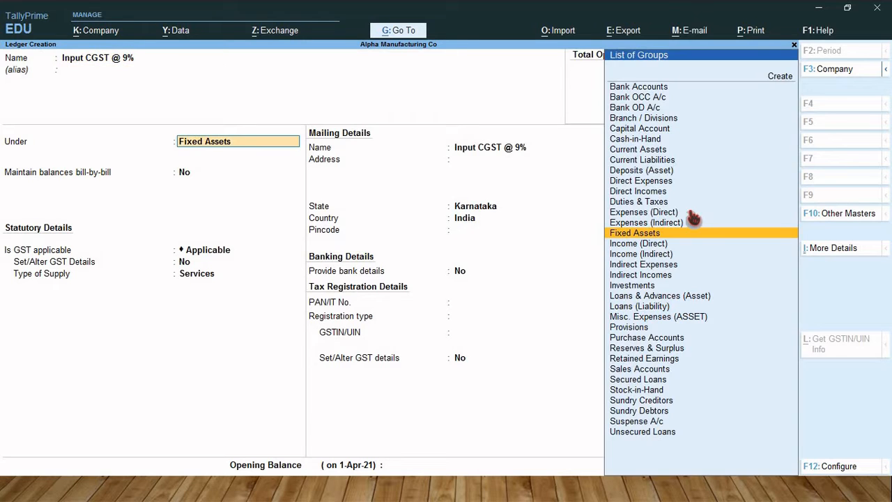
type("Du")
key("Return")
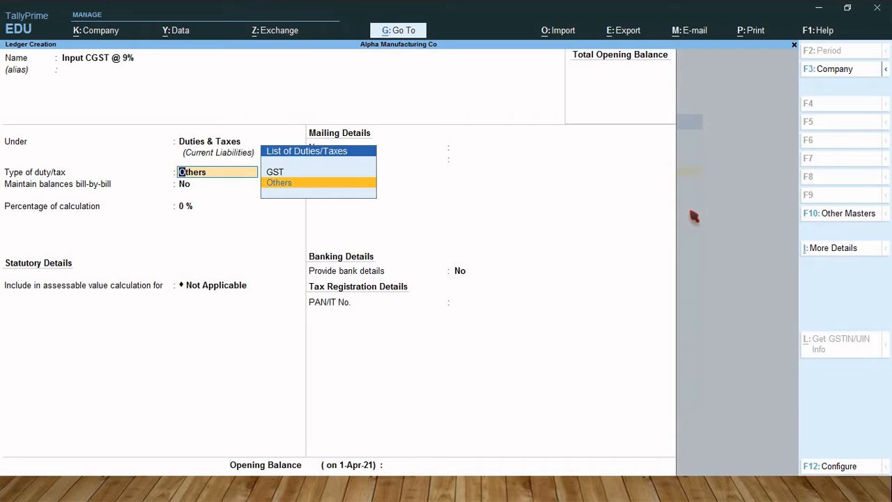
Set the Input CGST ledger's duty type to GST with tax type Central Tax, and save it.
key("Up")
key("Return")
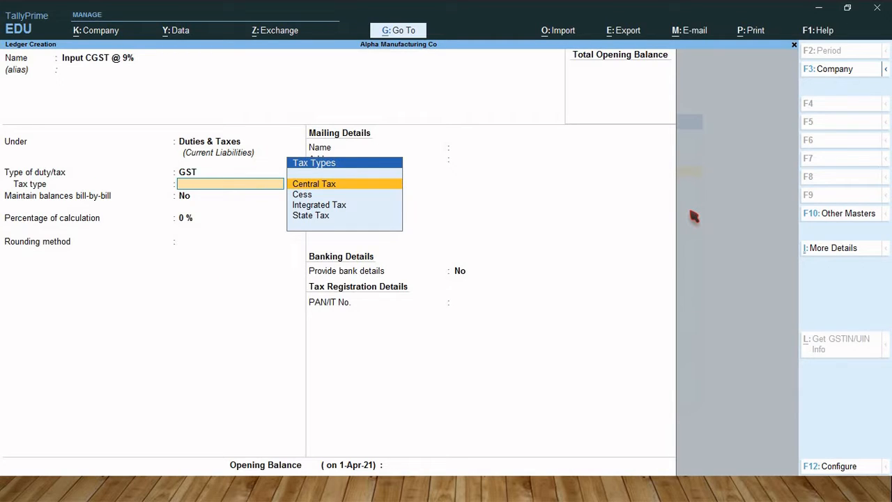
key("Return")
key("Return")
key("Return")
key("Return")
key("Return")
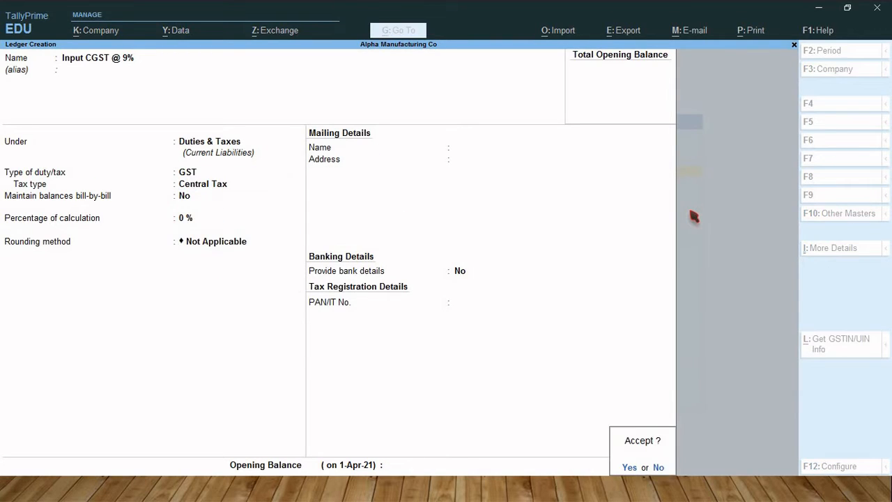
key("Return")
Name a new ledger Input SGST @ 9% and keep it under Duties & Taxes.
type("In")
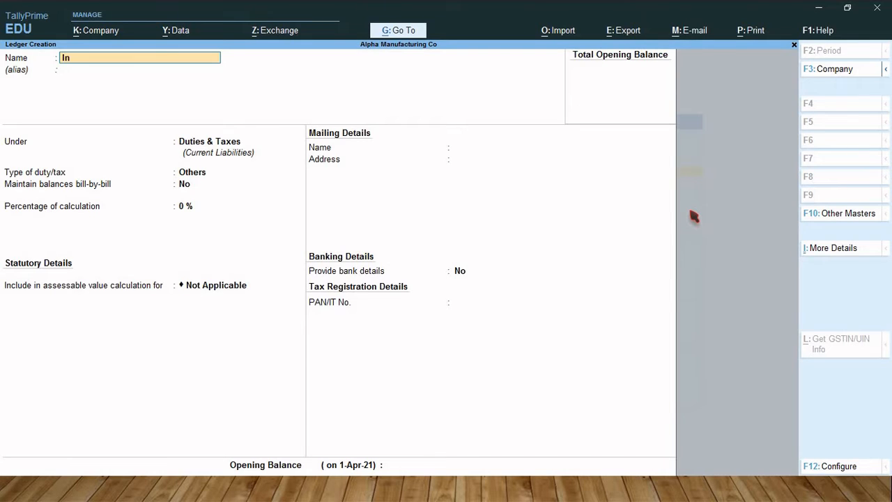
type("put SGST @ 9%")
key("Return")
key("Return")
key("Return")
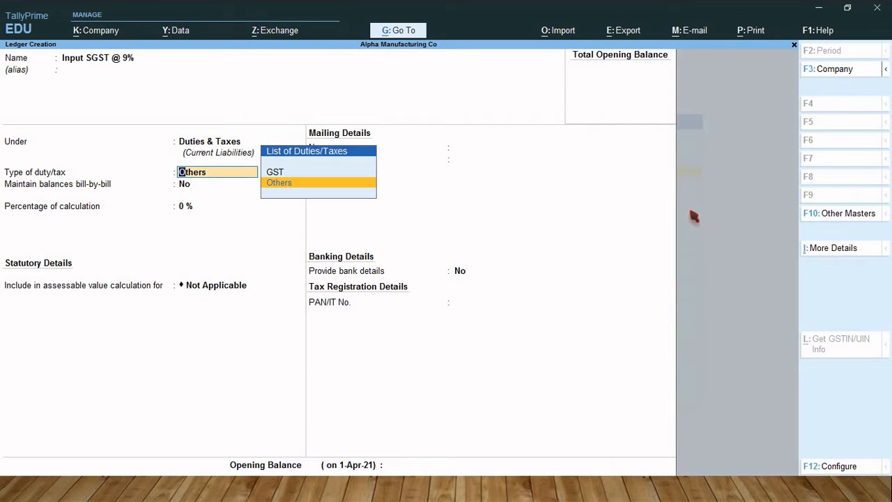
Set the Input SGST ledger's duty type to GST with tax type State Tax, and save it.
key("Up")
key("Return")
key("Down")
key("Down")
key("Down")
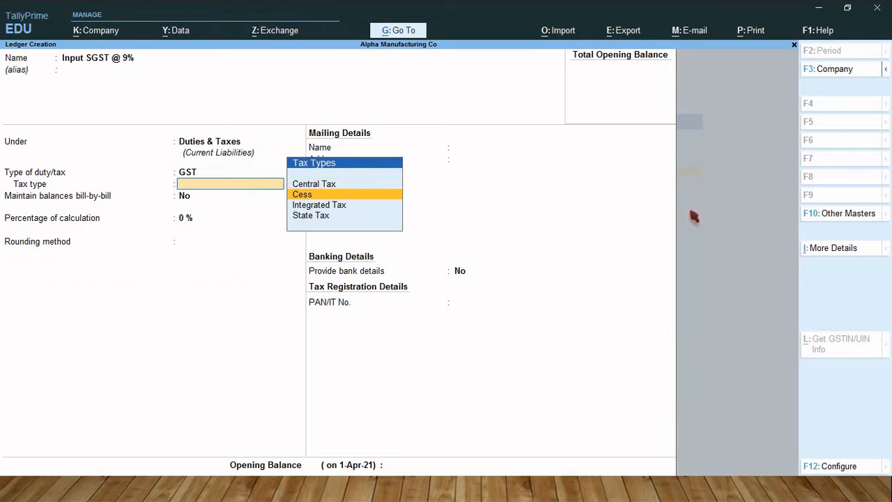
key("Return")
key("Return")
key("Return")
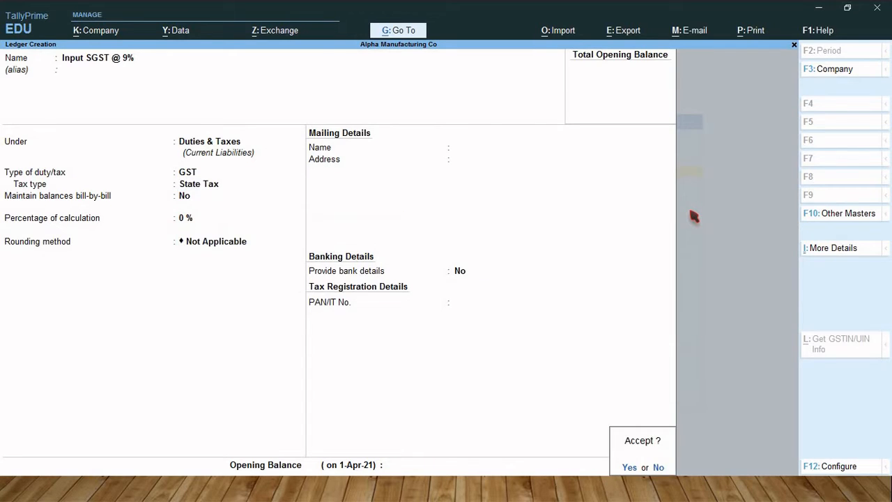
key("Return")
Create and save a ledger named HDFC Bank under Bank Accounts, leaving the bank account details blank.
type("H")
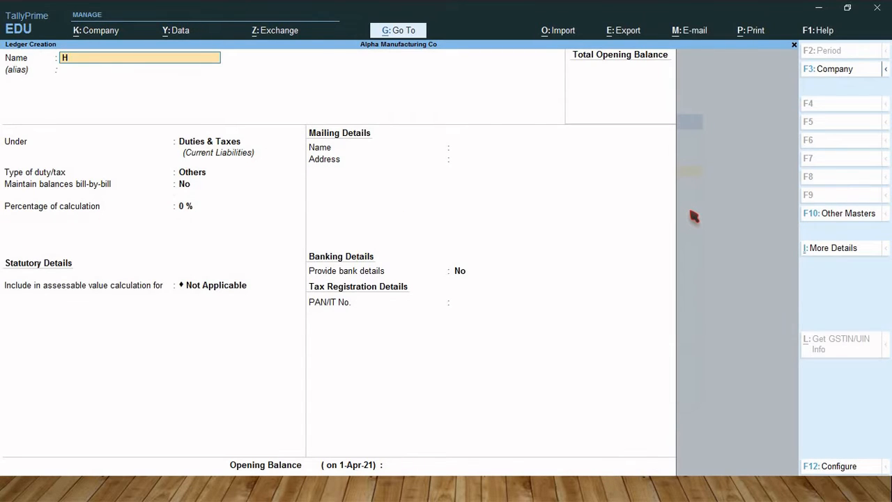
type("DFC Bank")
key("Return")
key("Return")
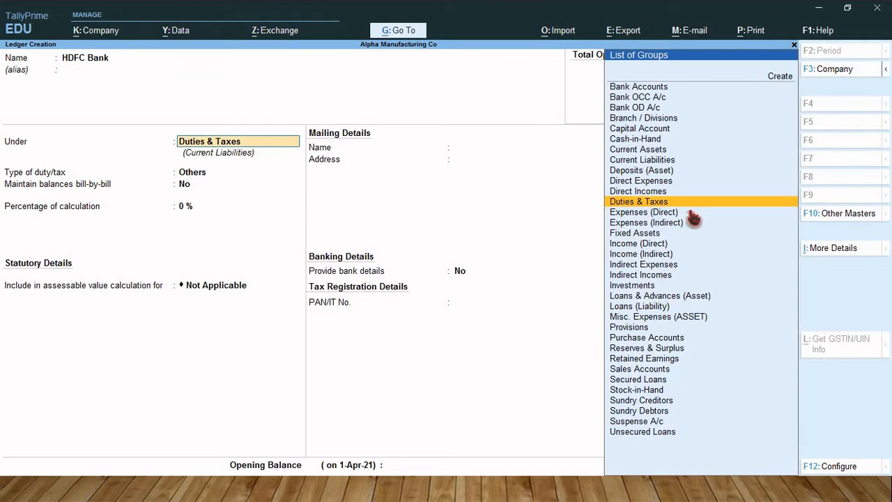
type("B")
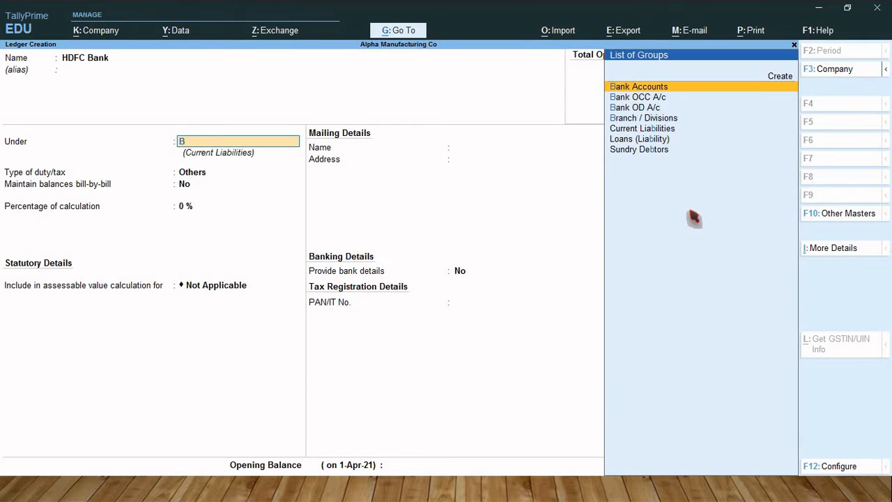
key("Return")
key("Return")
key("Return")
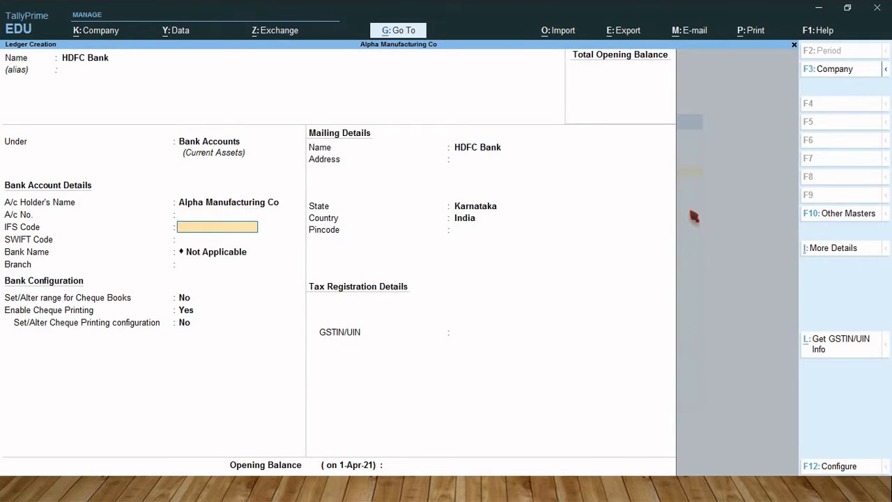
key("Return")
key("ctrl+a")
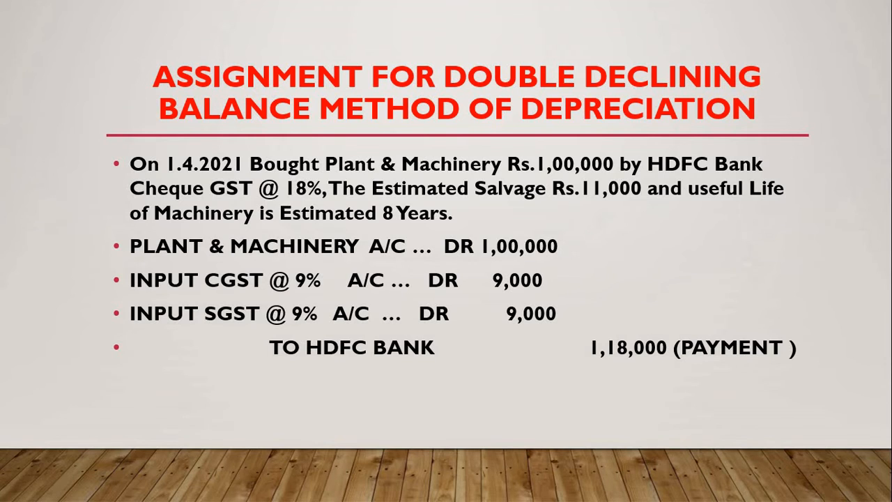
Consult the slide on charging depreciation, return to TallyPrime, and create a ledger named Depreciation under Indirect Expenses.
key("Right")
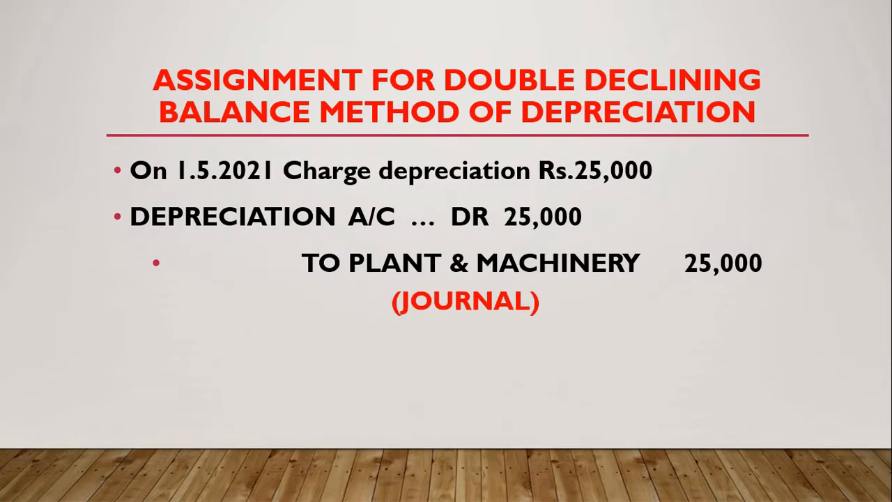
key("alt+Tab")
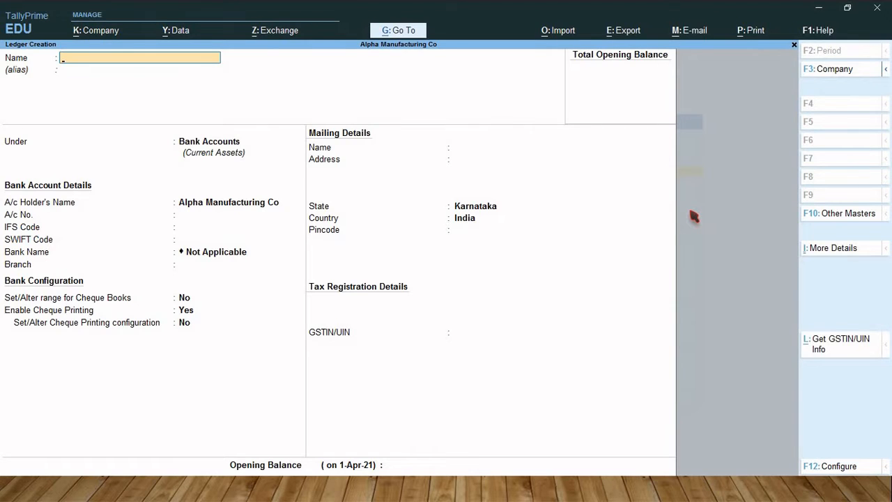
type("Depreciation")
key("Return")
type("Ind")
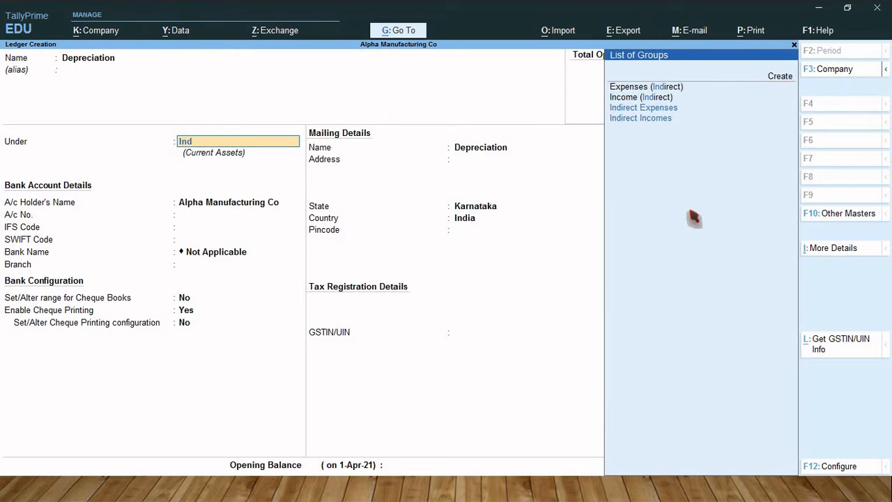
key("Return")
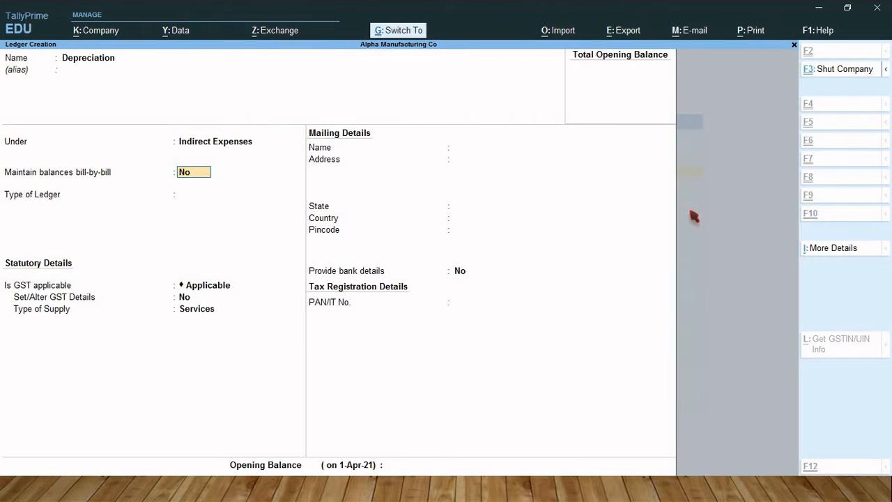
key("ctrl+a")
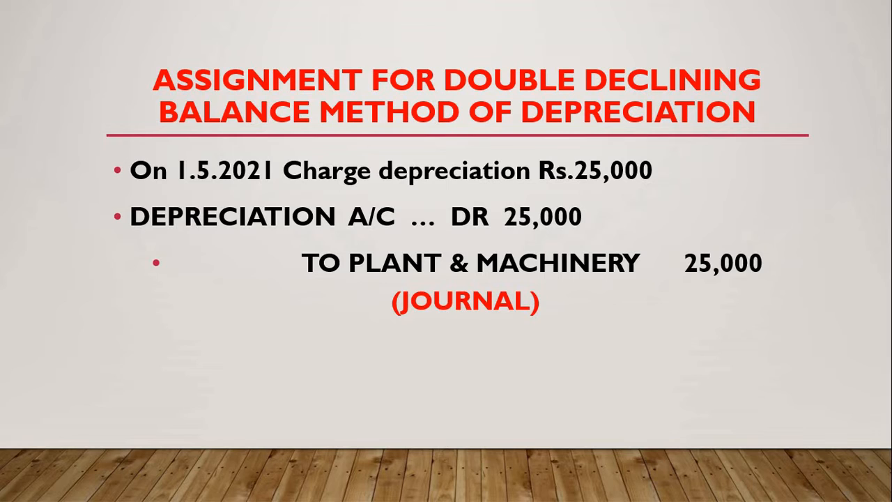
Review the slide show's remaining depreciation journal entries up to the one dated 1.10.2021.
key("Right")
key("Right")
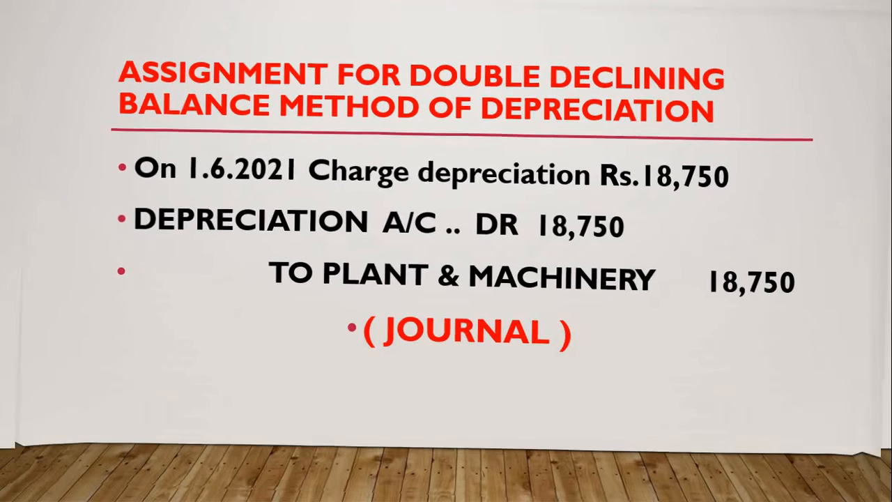
key("Right")
key("Right")
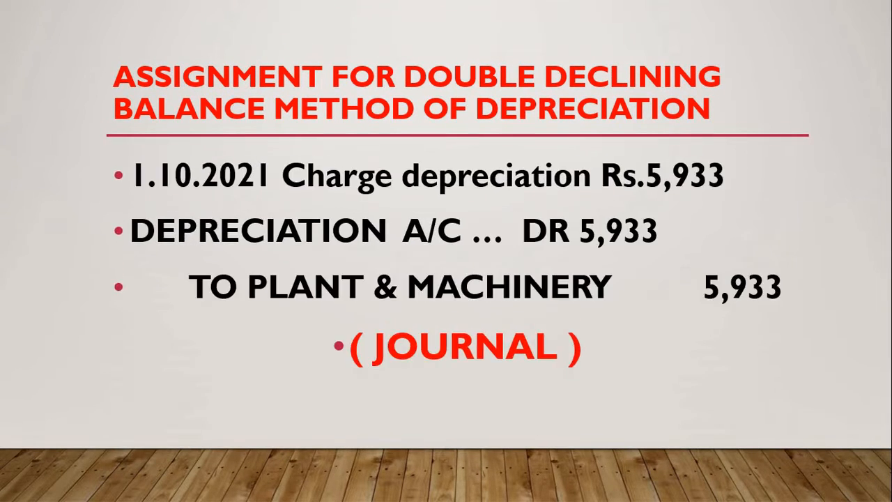
Review the remaining slides on monthly depreciation entries through the salvage charges adjustment dated 2.12.2021.
key("Right")
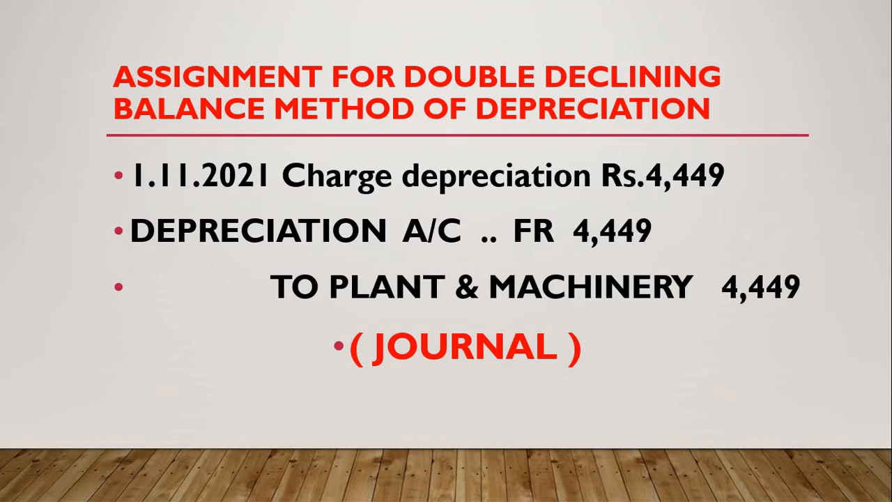
key("Right")
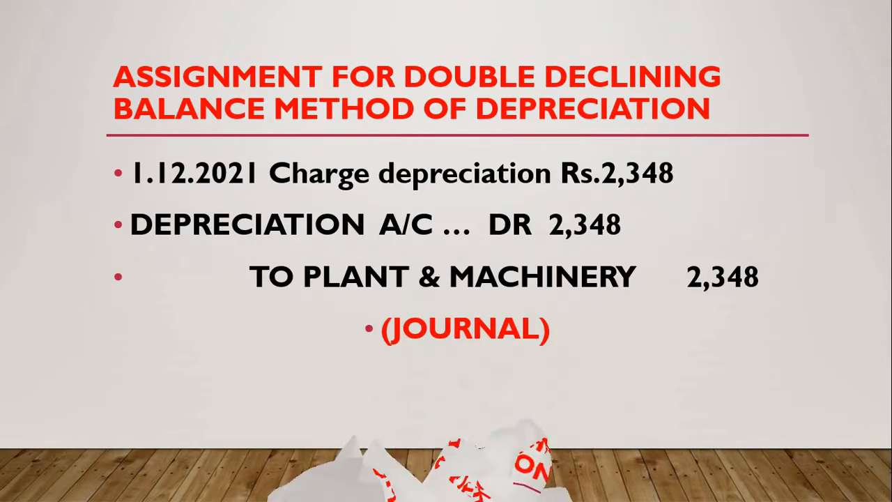
key("Right")
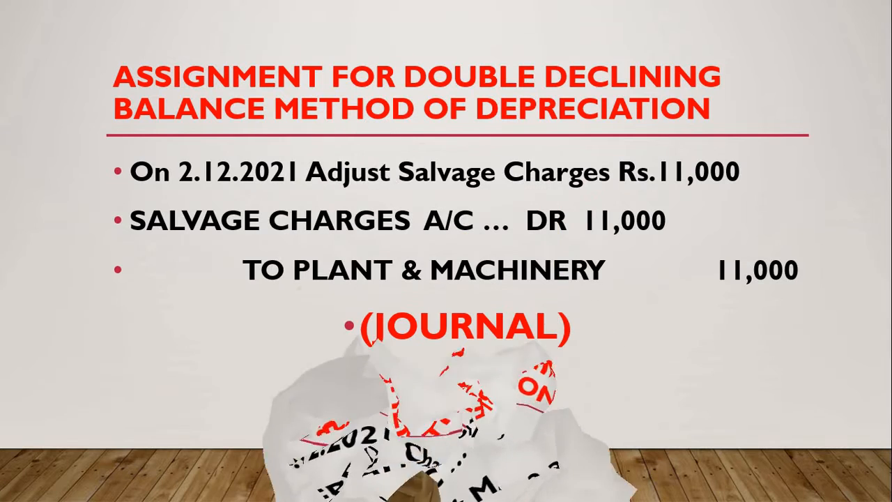
key("Right")
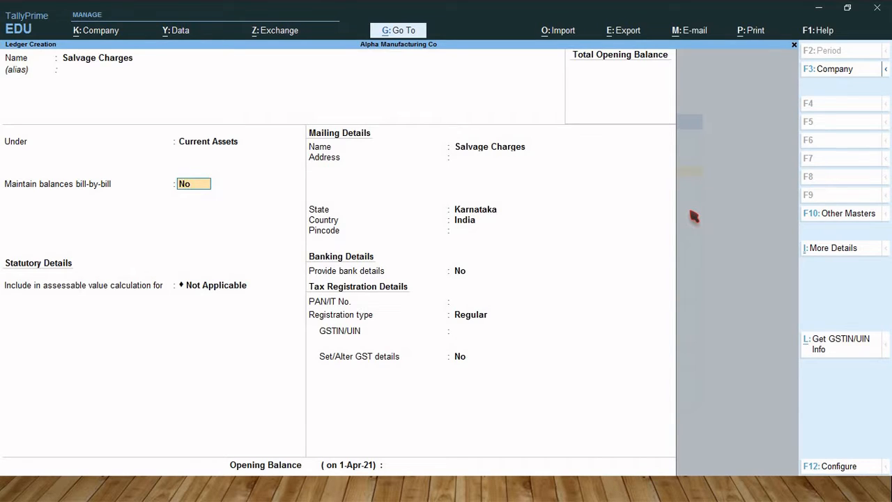
Save the Salvage Charges ledger under Current Assets and return to the Gateway of Tally.
key("Return")
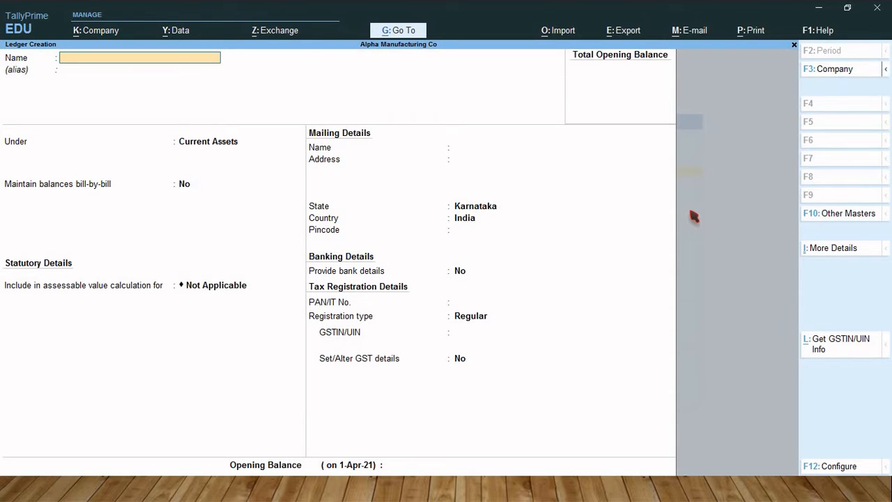
key("Escape")
key("Return")
key("Escape")
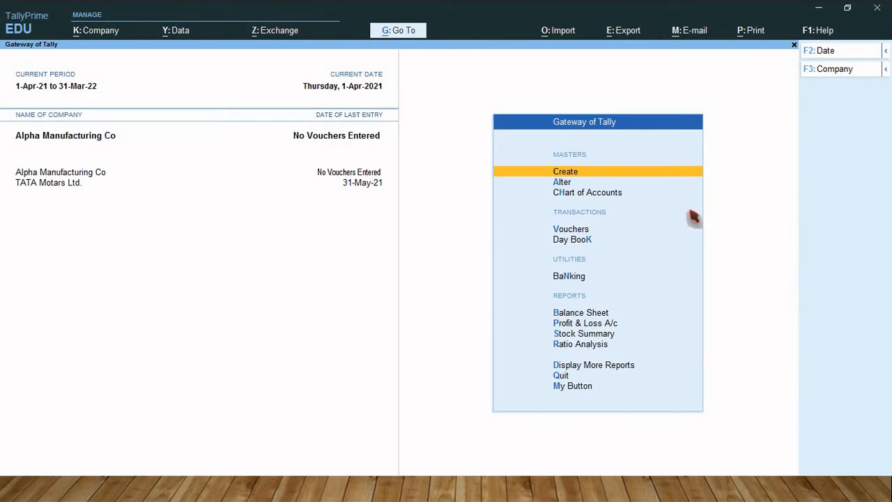
Start a receipt voucher and credit the owner's capital ledger with 5,00,000.
key("v")
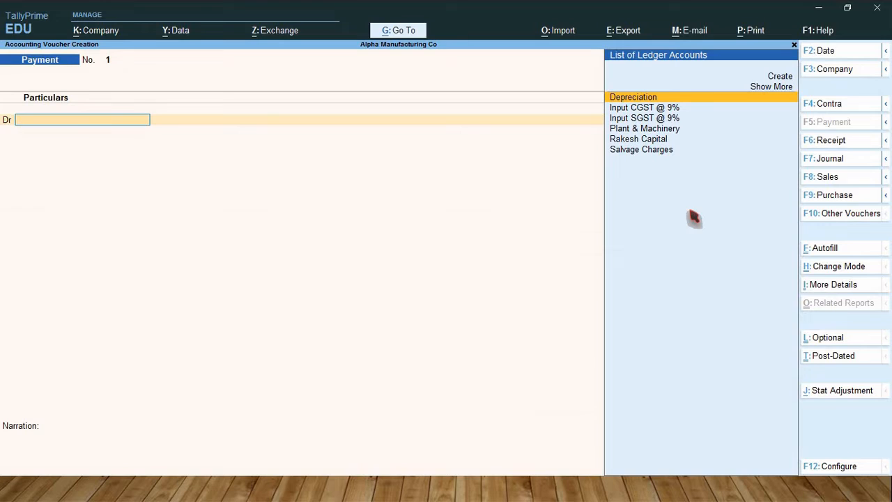
key("F6")
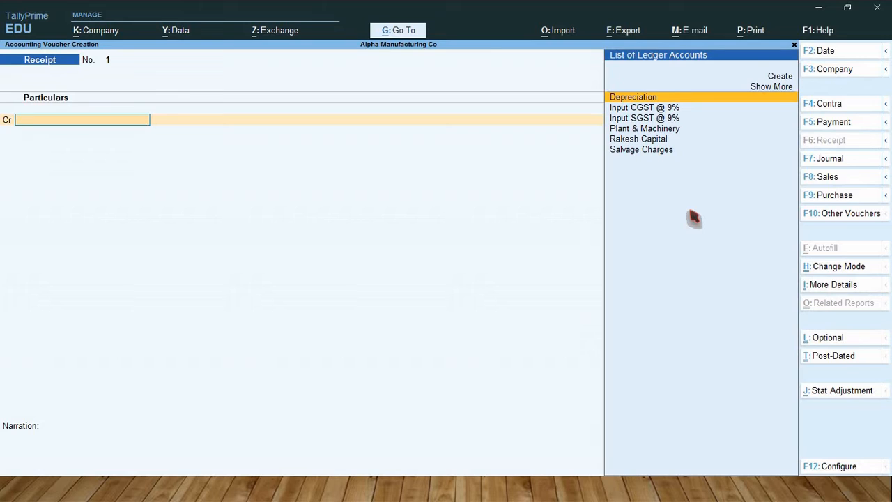
type("Rak")
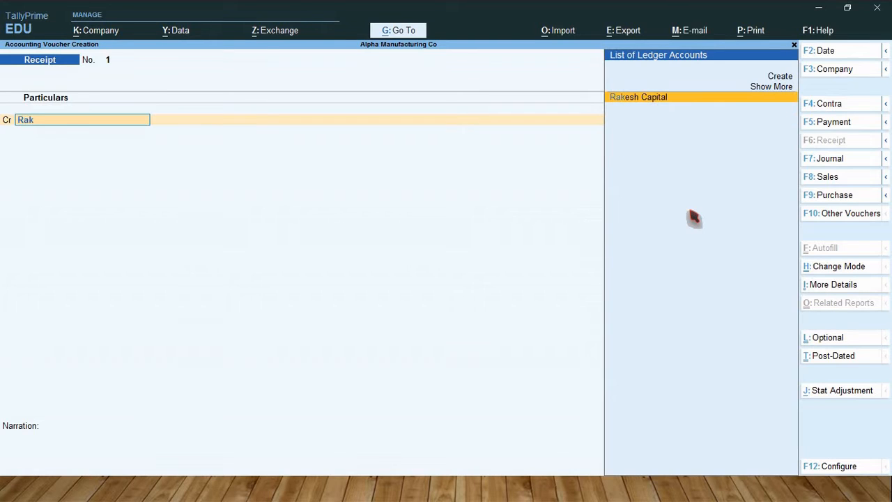
key("Return")
type("500000")
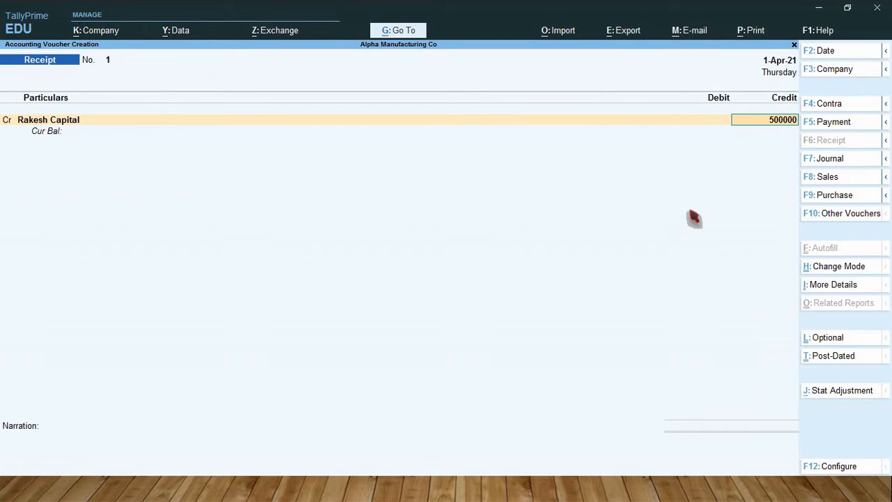
key("Return")
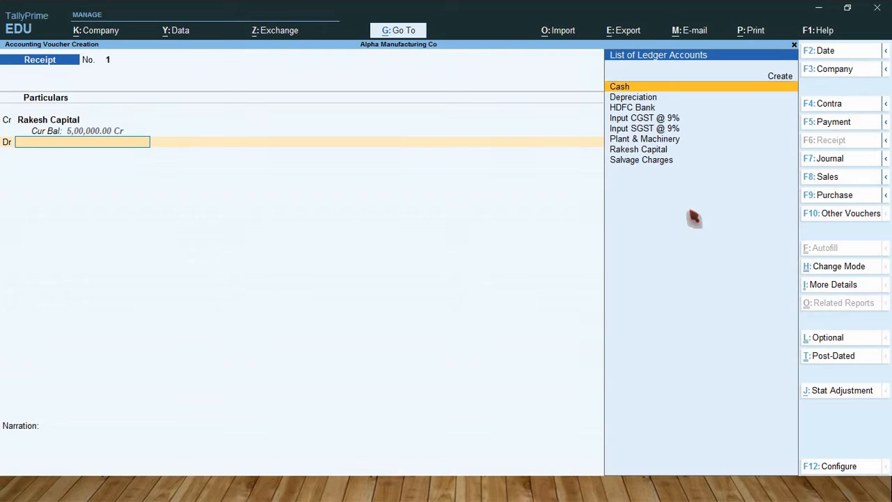
Debit HDFC Bank with 5,00,000, keep the default bank allocation, and save the receipt voucher.
type("Hdfc")
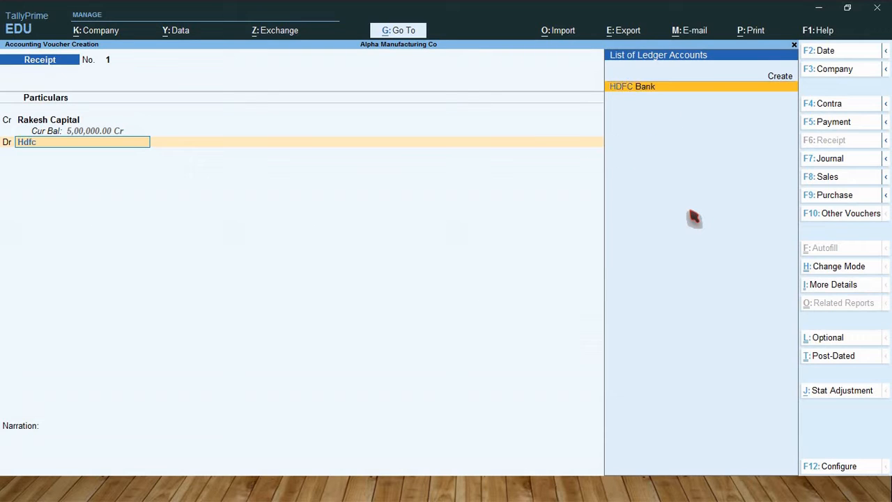
key("Return")
key("Return")
key("Return")
key("Return")
key("Return")
key("Return")
key("Return")
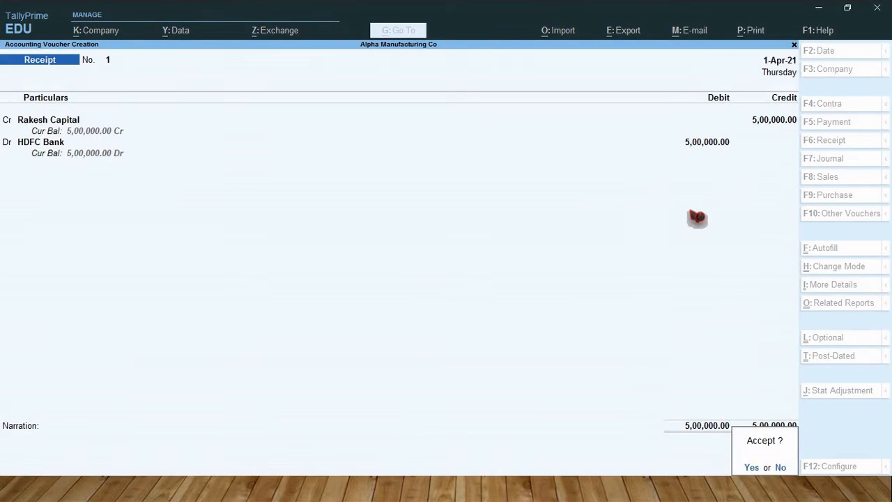
key("Return")
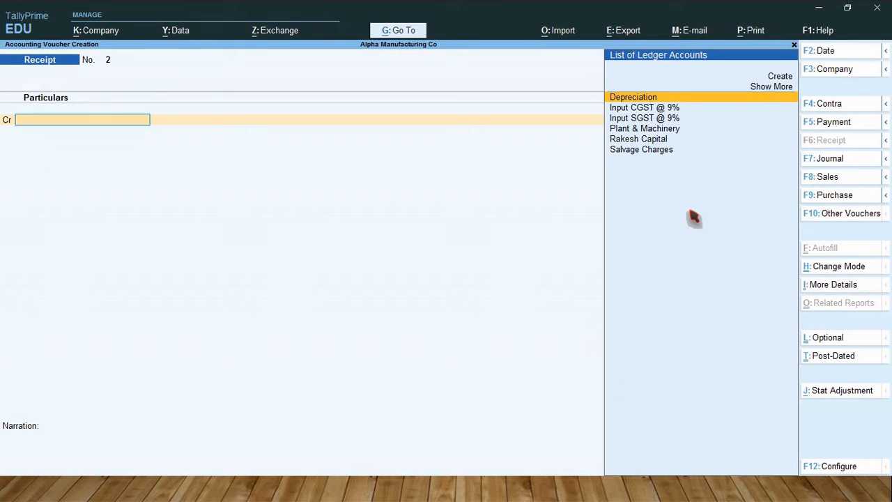
Start a payment voucher and go back through the slides to the 1.4.2021 Plant & Machinery purchase entry.
key("F5")
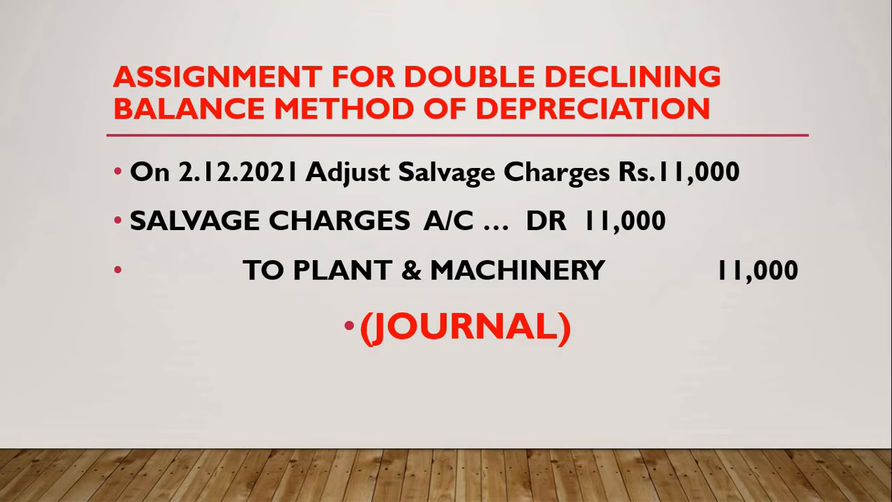
key("Left")
key("Left")
key("Left")
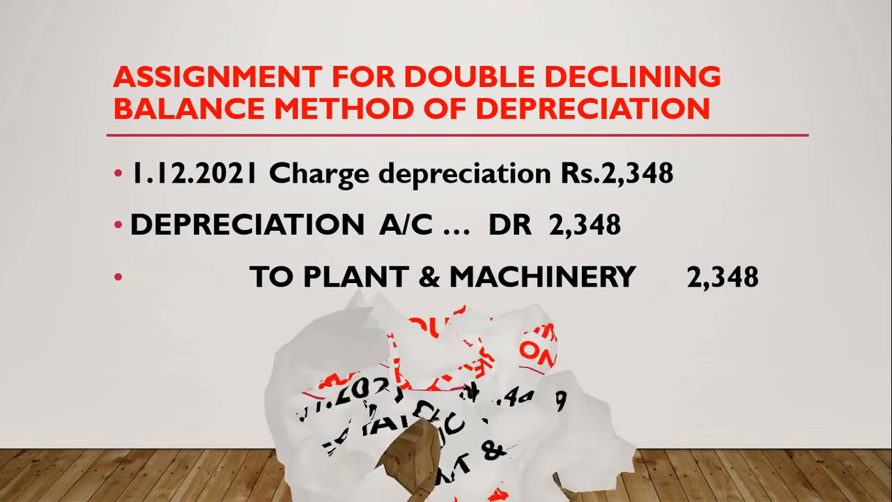
key("Left")
key("Left")
key("Left")
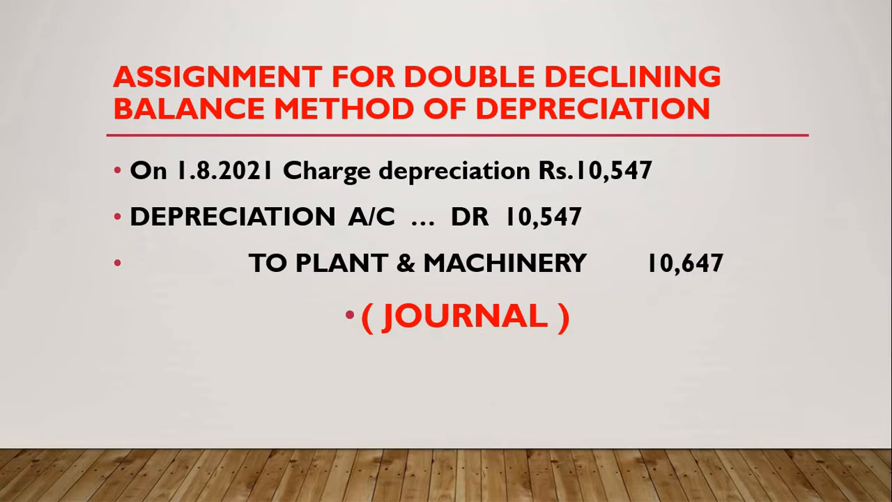
key("Left")
key("Left")
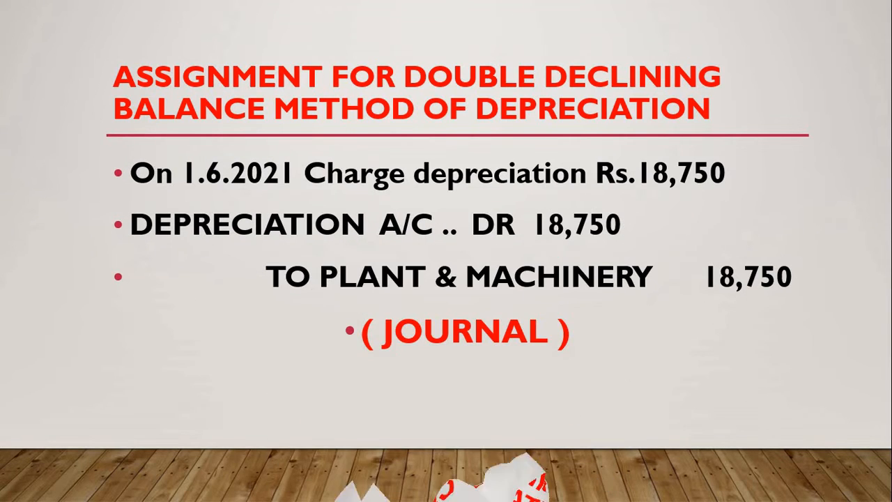
key("Left")
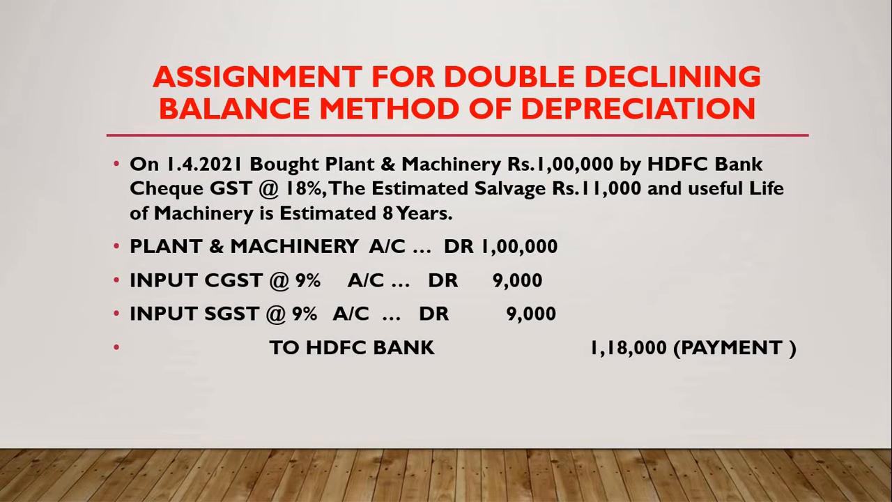
Return to TallyPrime and debit Plant & Machinery with 1,00,000 in the payment voucher.
key("alt+Tab")
type("Pla")
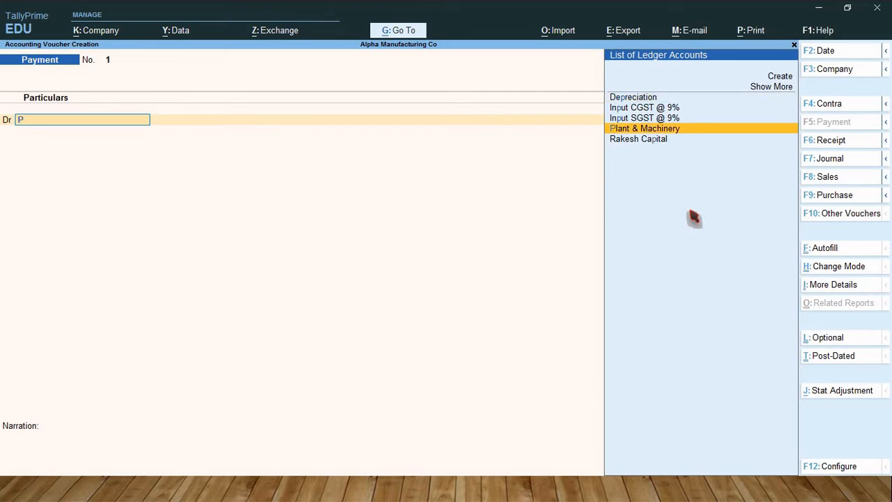
key("Return")
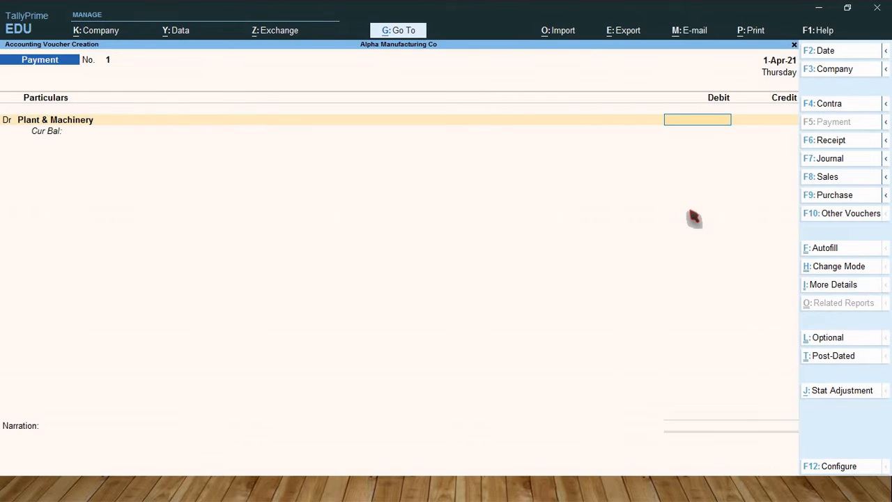
type("100000")
key("Return")
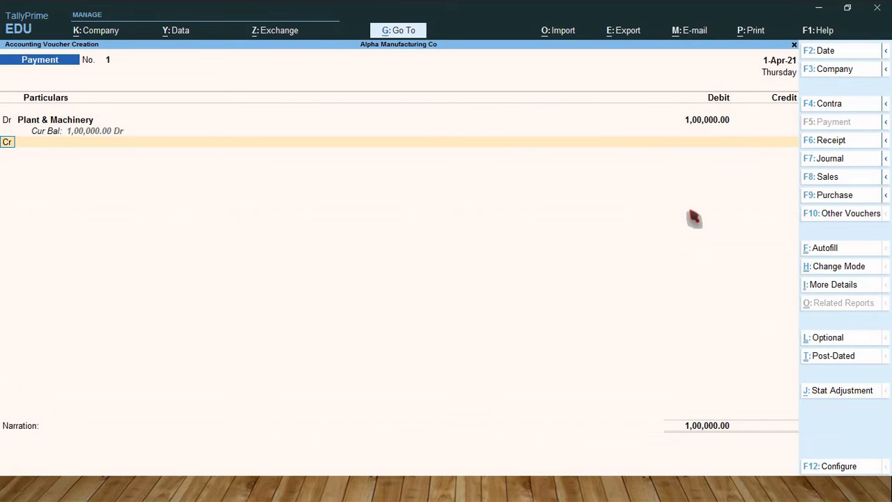
Add a debit line for Input CGST @ 9% with 9,000 to the payment voucher.
key("d")
key("Return")
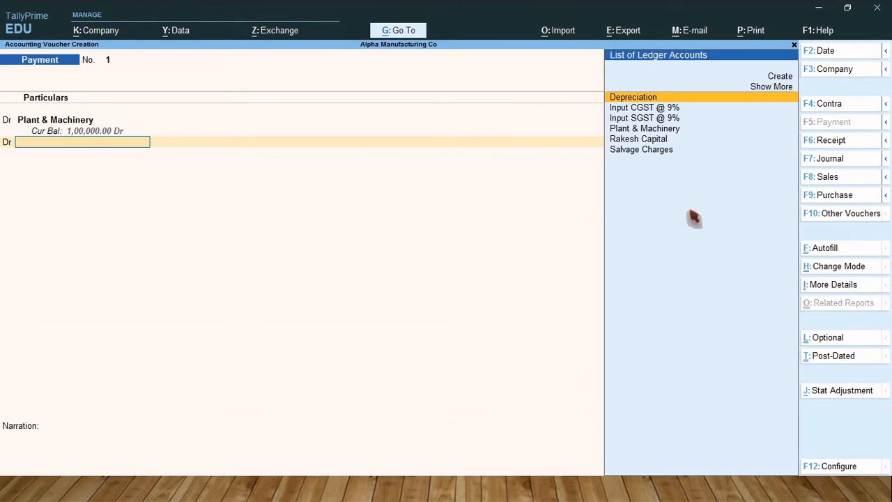
type("IN")
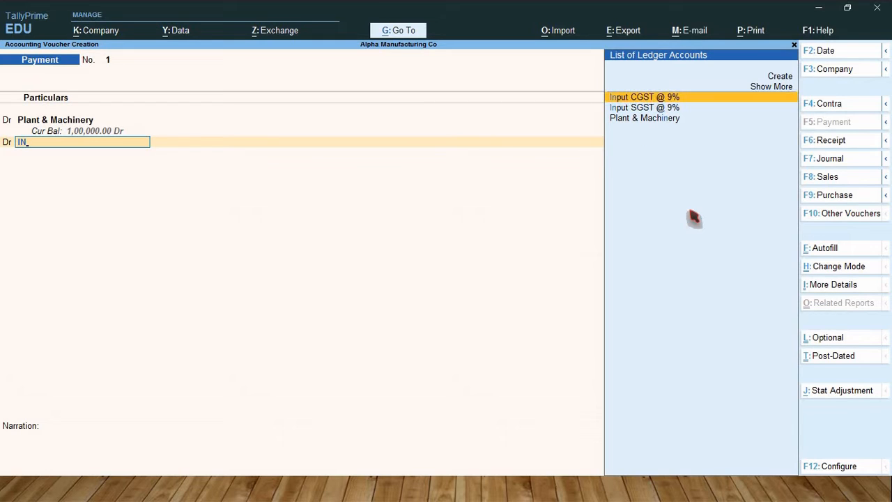
key("Return")
type("9000")
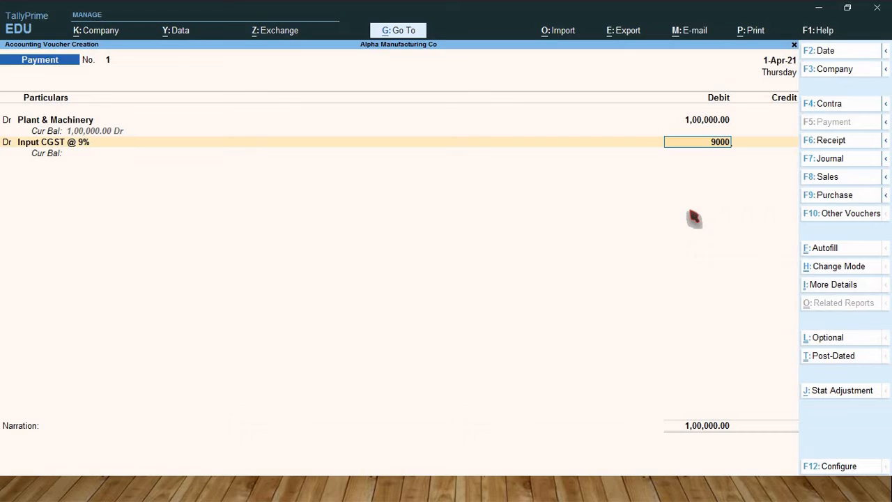
key("Return")
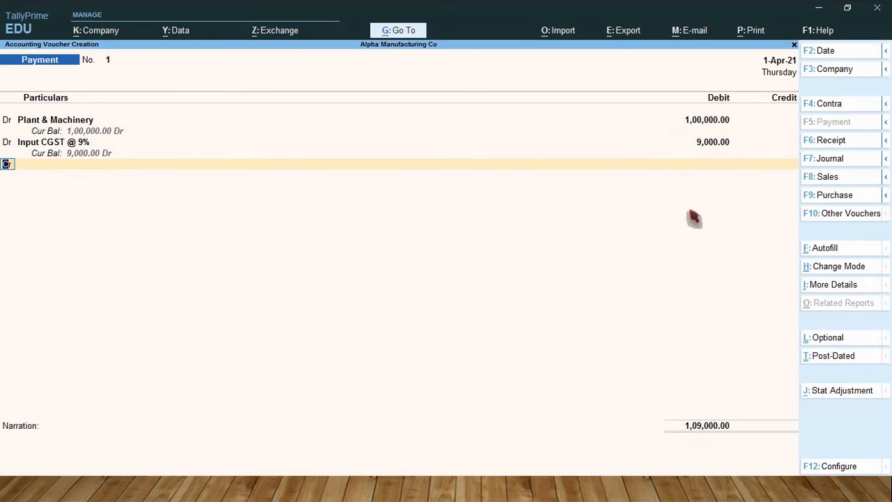
Add a debit line for Input SGST @ 9% with 9,000 to the payment voucher.
type("D")
key("Return")
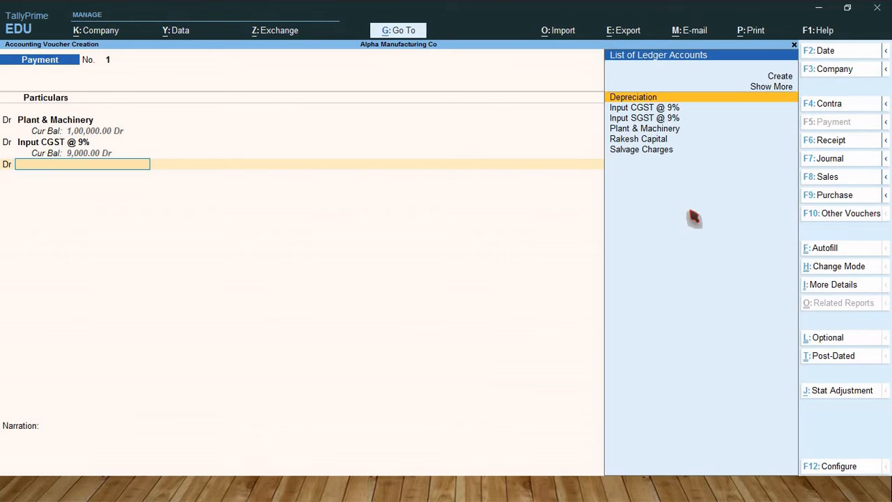
type("IN")
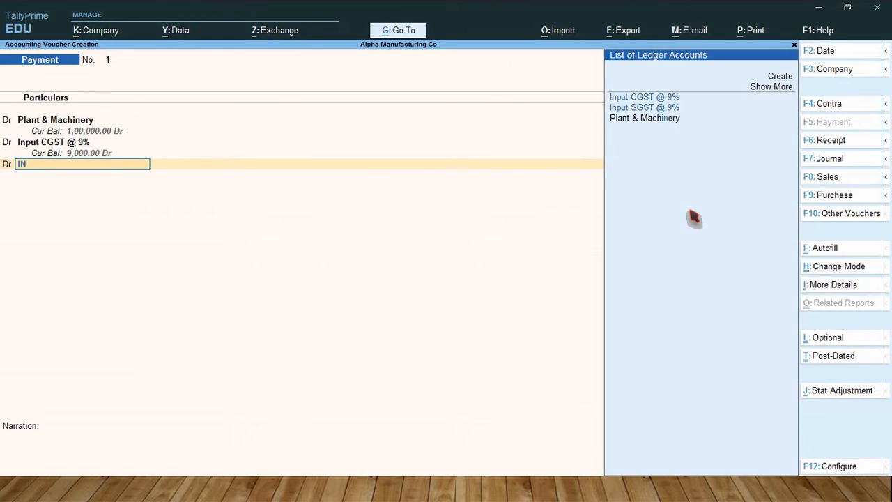
type("P")
key("Return")
key("Return")
key("Return")
key("Return")
key("Down")
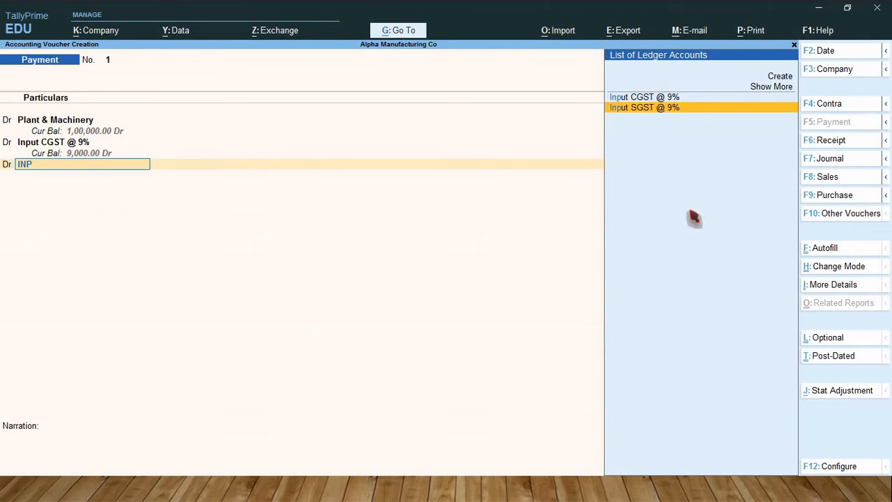
key("Return")
type("9000")
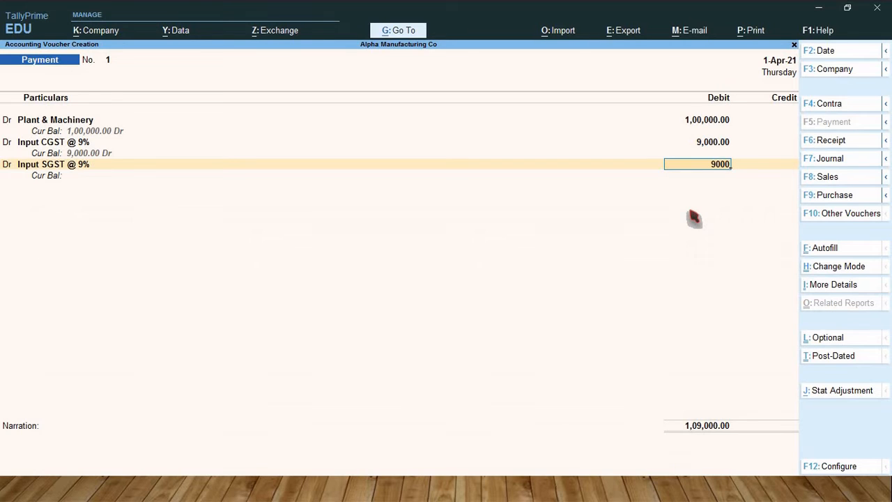
key("Return")
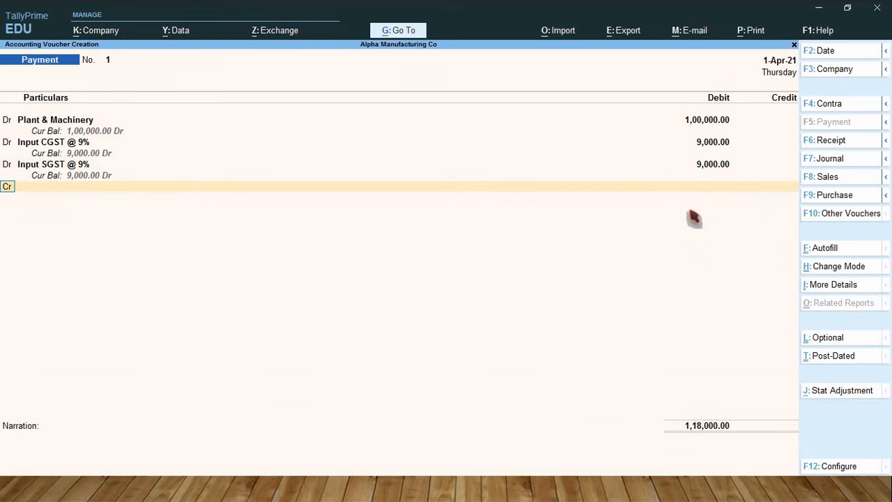
Credit HDFC Bank with 1,18,000, allocate it as a cheque dated 1-Apr-21 without an instrument number, and save the payment voucher.
key("Return")
type("HDFC")
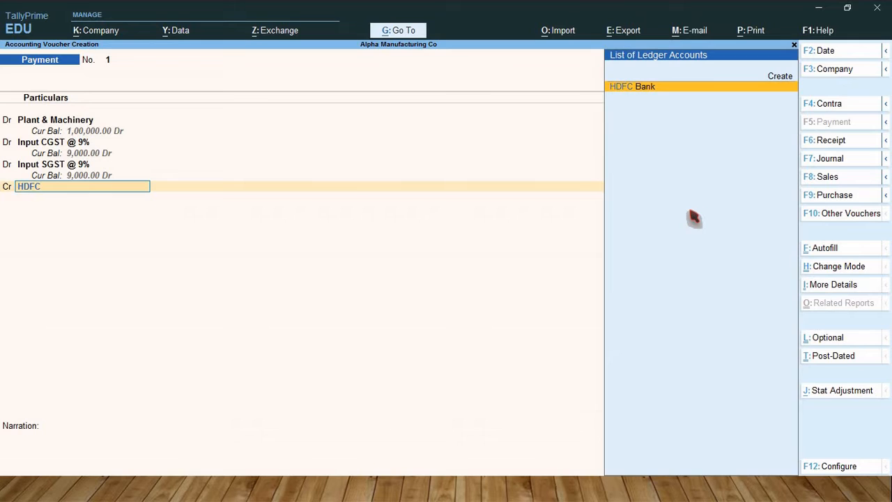
key("Return")
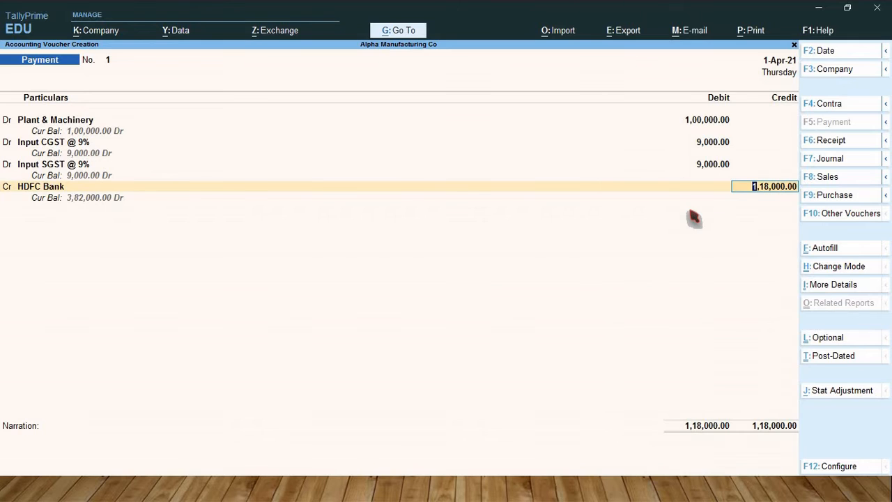
key("Return")
key("Return")
key("Return")
key("Return")
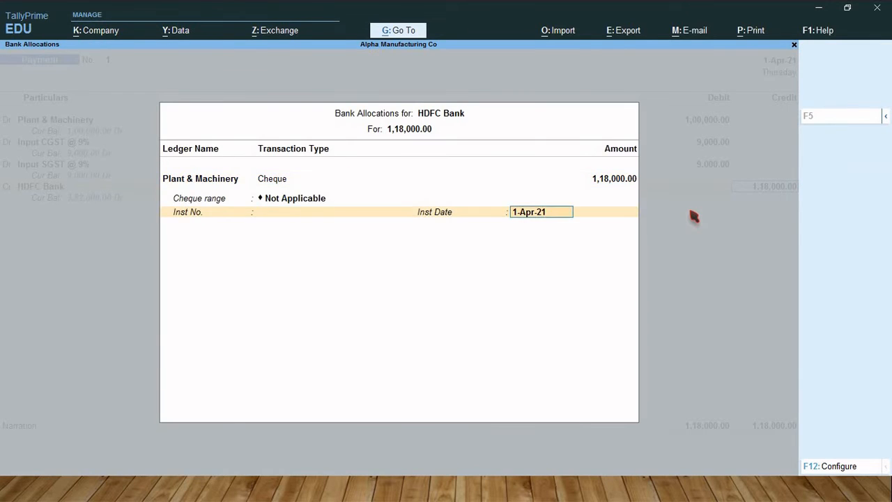
key("Return")
key("Return")
key("Return")
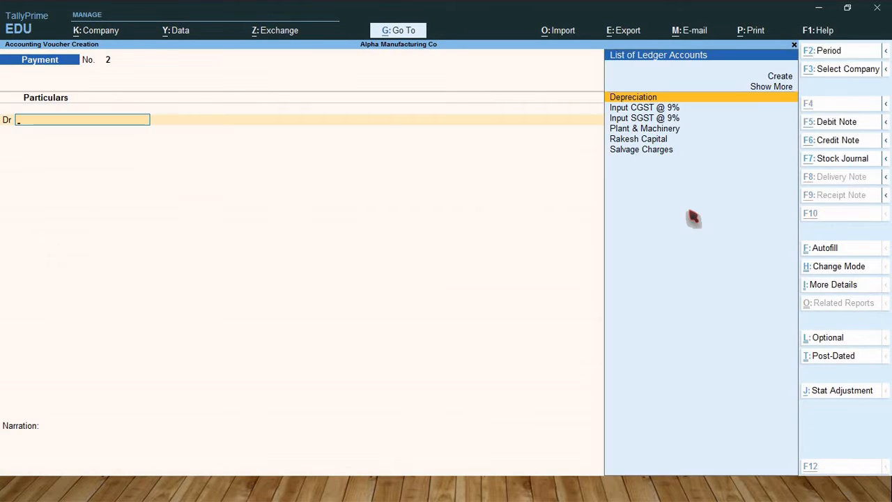
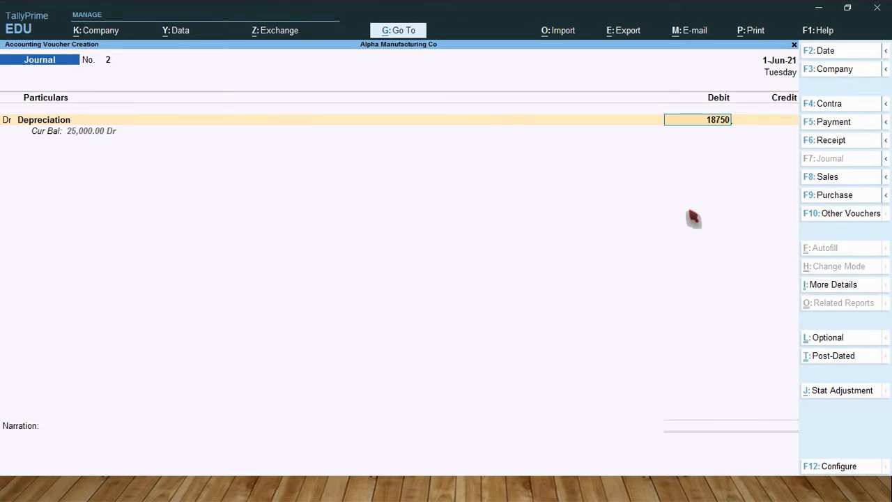
Complete the 1-Jun-21 journal voucher debiting Depreciation and crediting Plant & Machinery with 18,750, and save it without a narration.
key("Return")
key("Return")
key("Return")
key("Return")
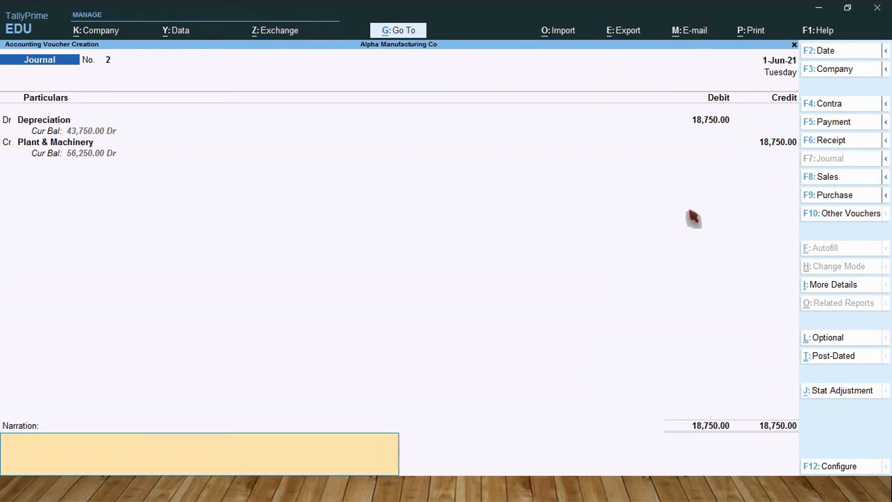
key("Return")
key("Return")
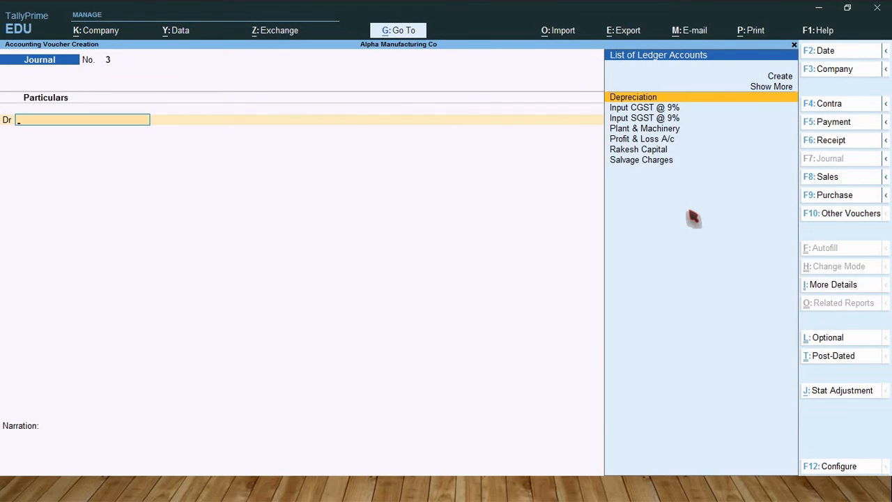
Date the new journal voucher 1-Jul-21 and select Depreciation as its debit ledger.
key("F2")
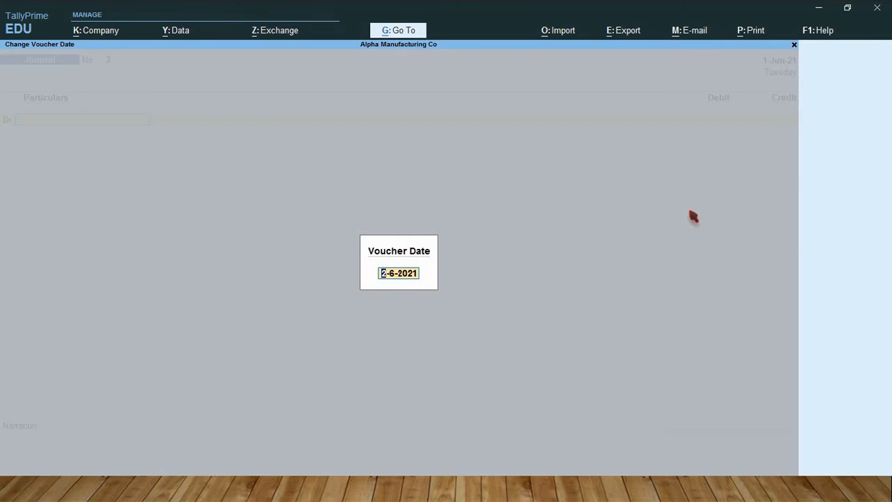
type("1.7")
key("Return")
type("DEP")
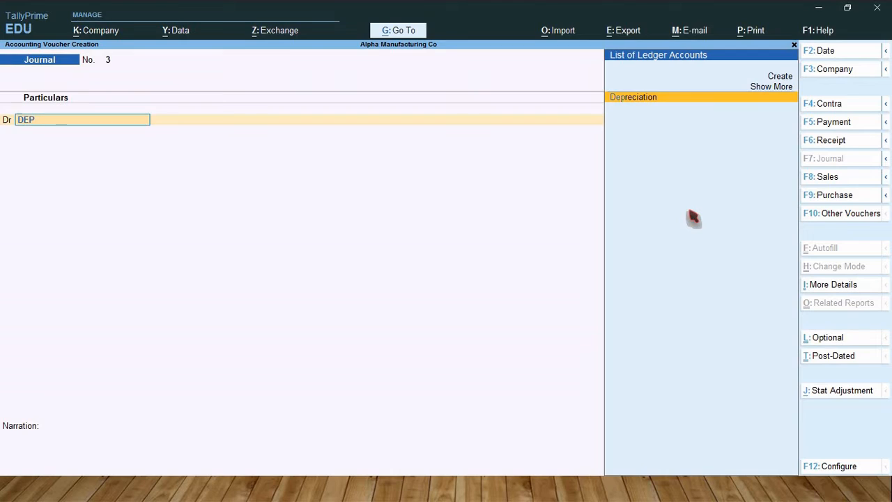
key("Return")
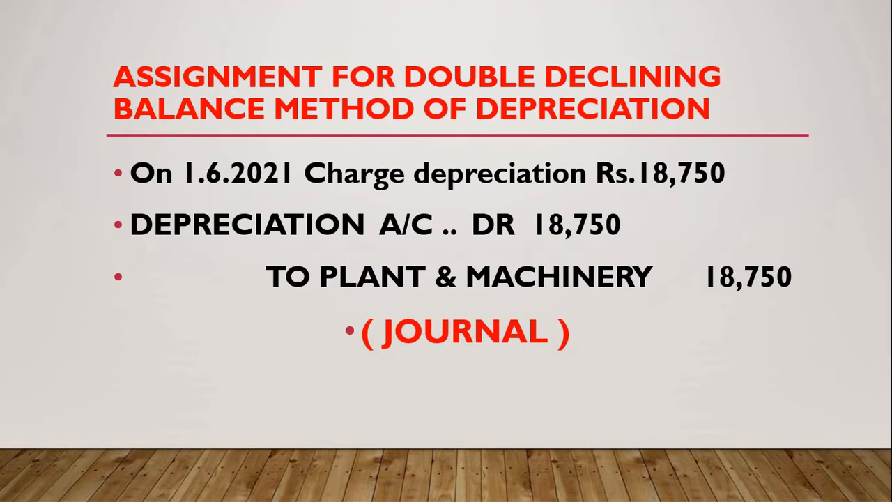
Following the next assignment slide, debit Depreciation and credit Plant & Machinery with 14,063, and save the journal voucher without a narration.
key("Right")
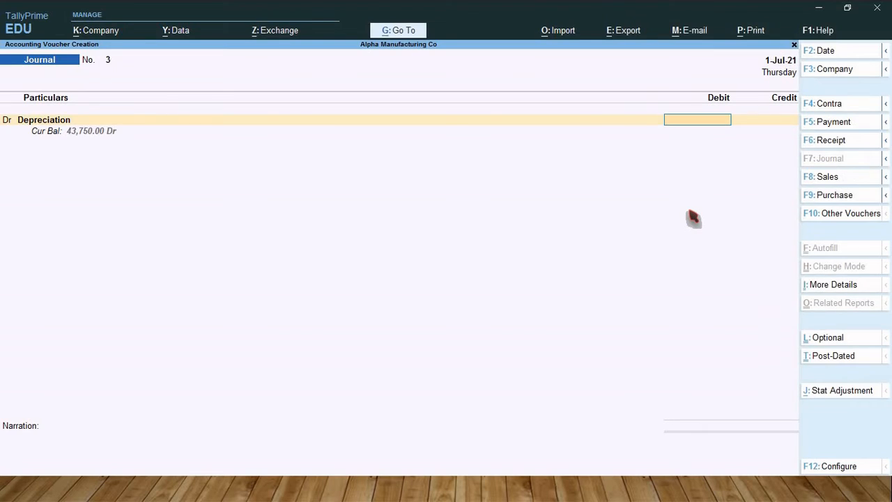
type("14")
type("063")
key("Return")
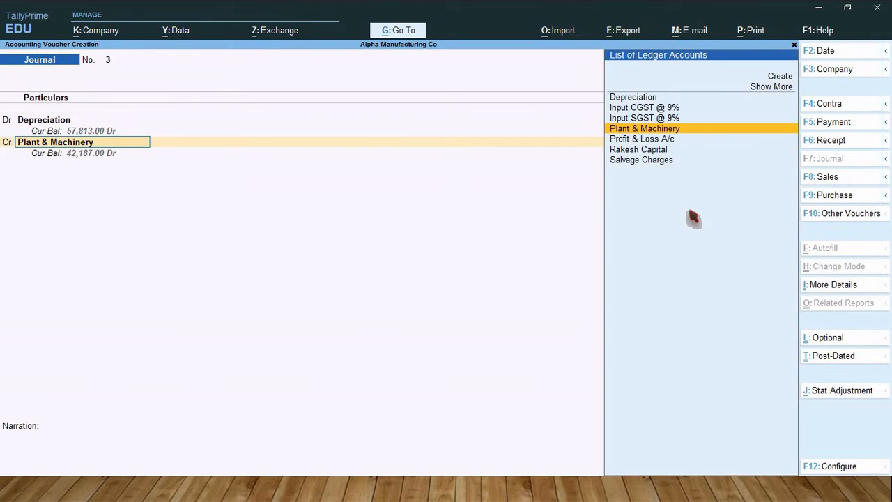
key("Return")
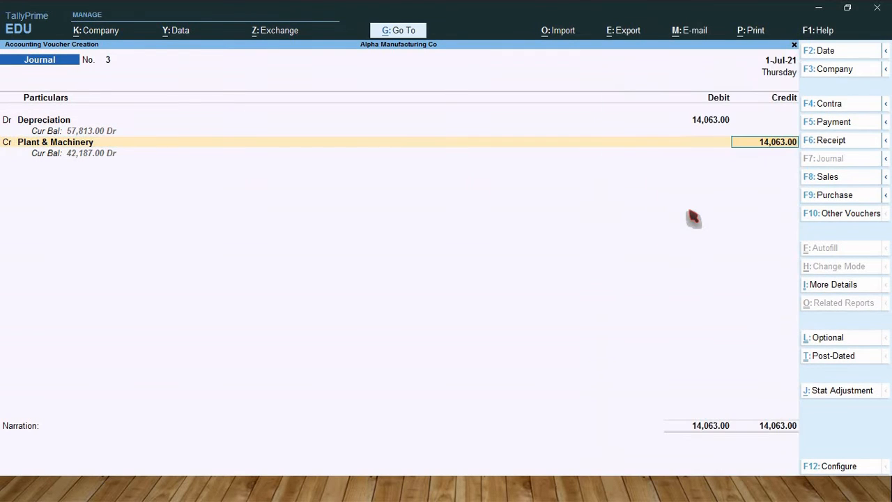
key("Return")
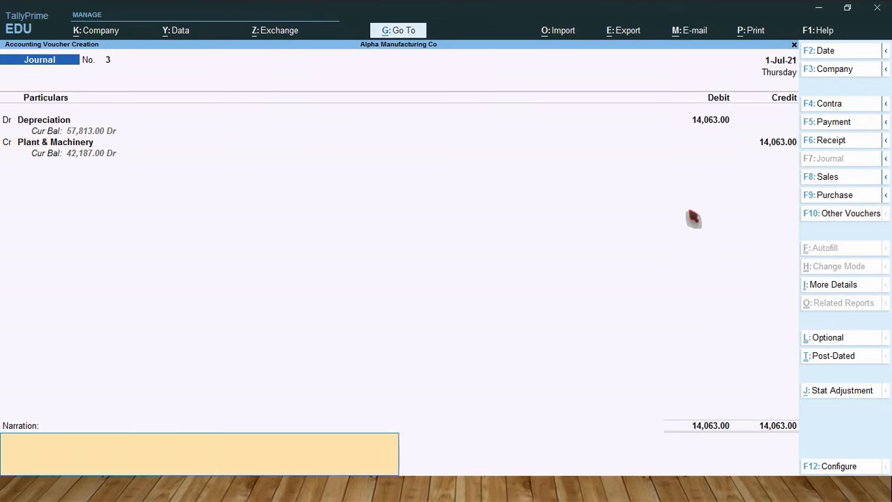
key("Return")
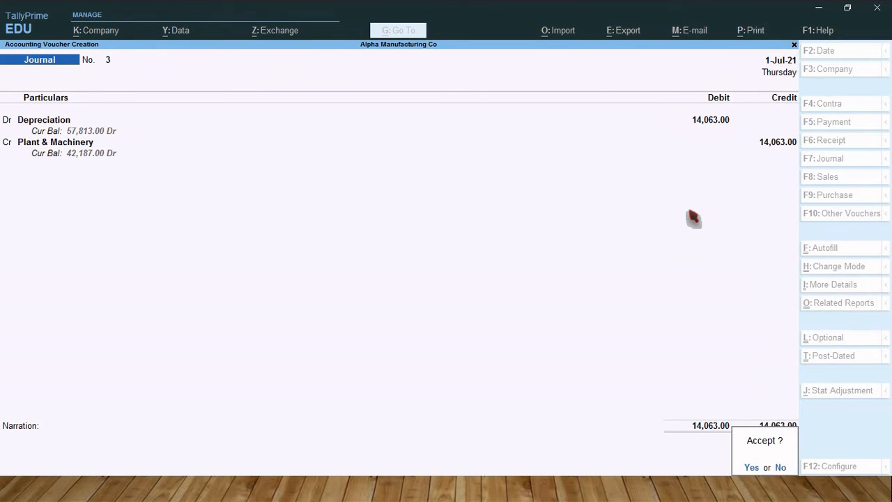
key("Return")
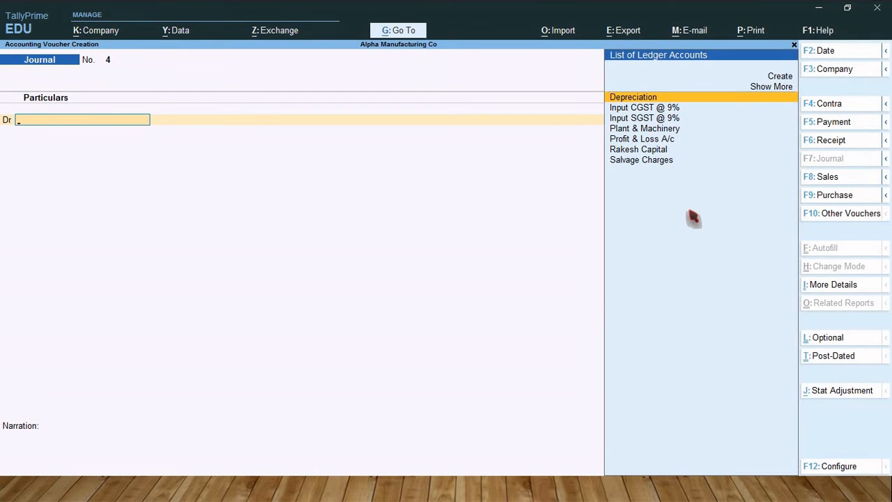
Select Depreciation as the new journal voucher's debit ledger and date it 1-Aug-21, following the next assignment slide.
key("Return")
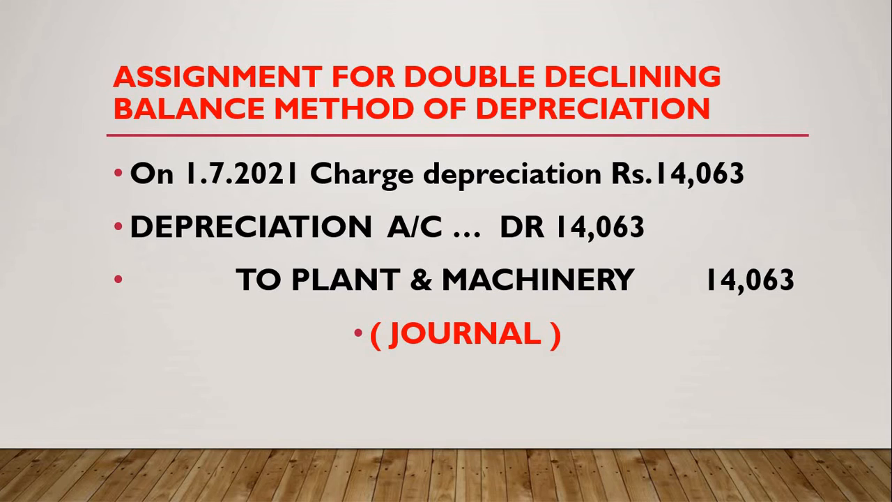
key("Right")
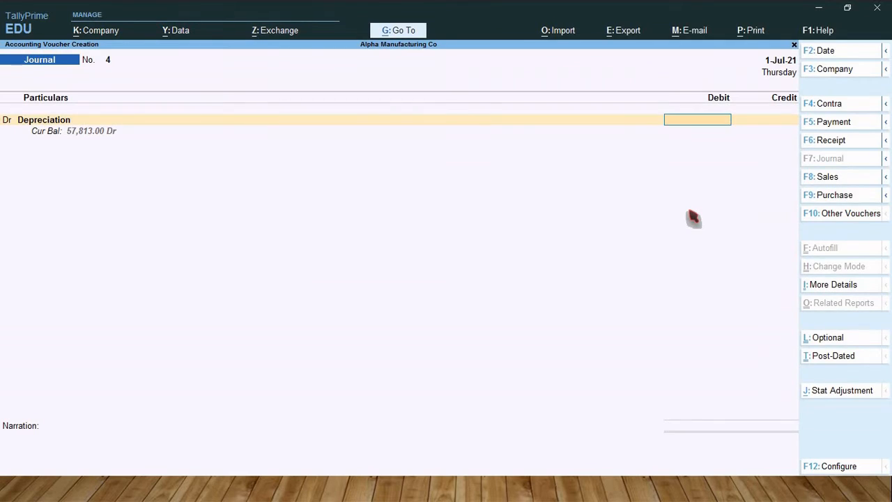
key("F2")
type("1.8")
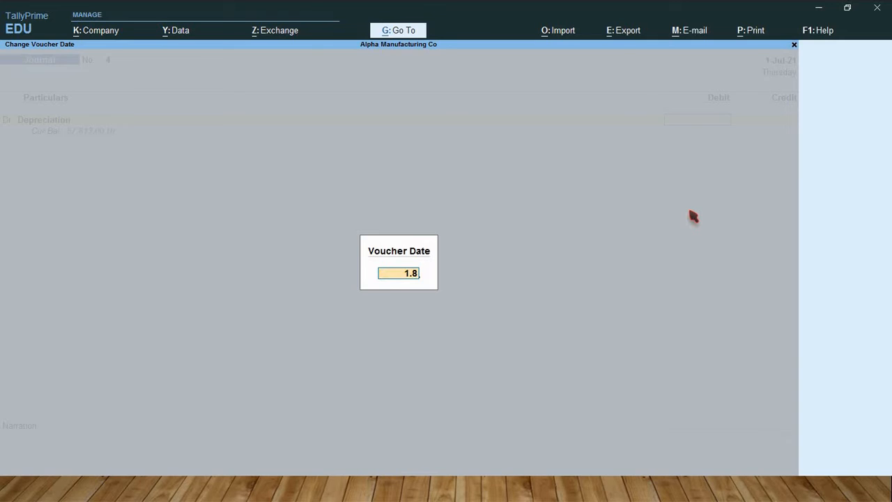
key("Return")
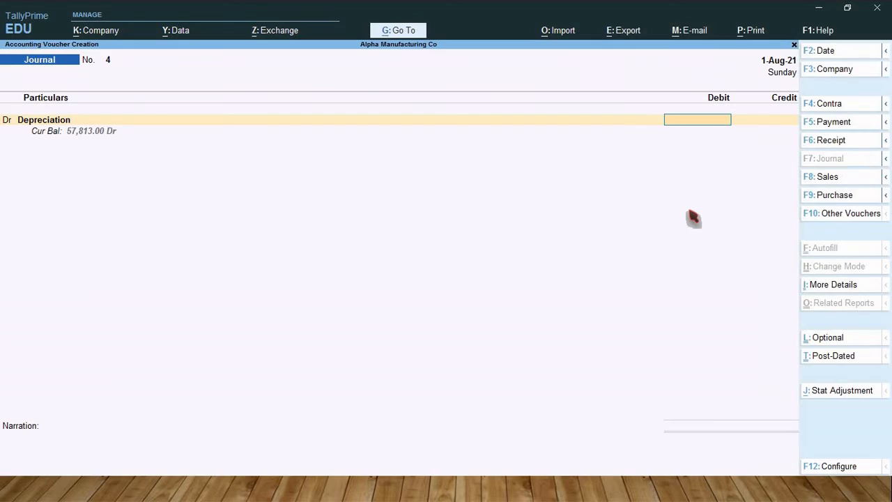
Debit Depreciation with 10,547, credit Plant & Machinery with the same amount, and save the journal voucher without a narration.
type("10,547")
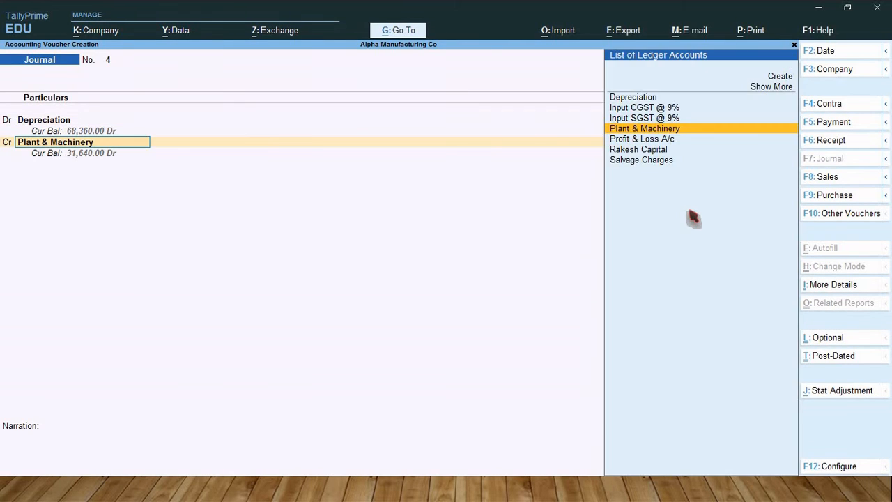
key("Return")
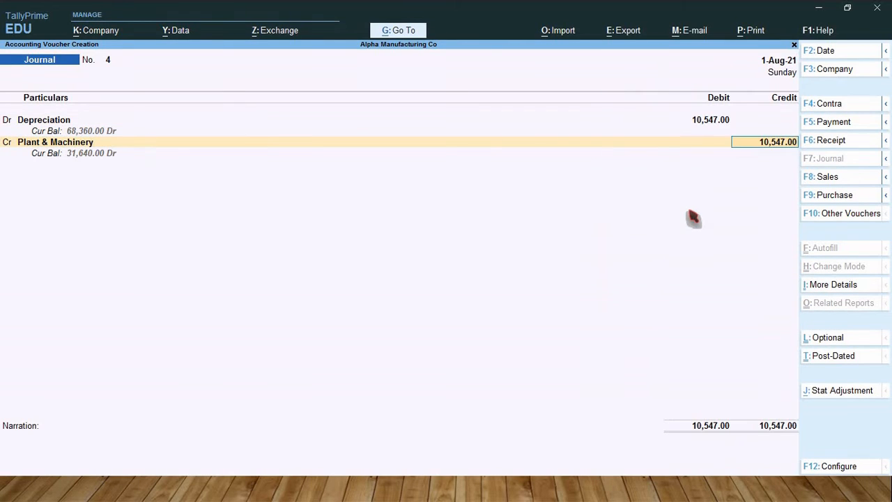
key("Return")
key("Return")
key("Return")
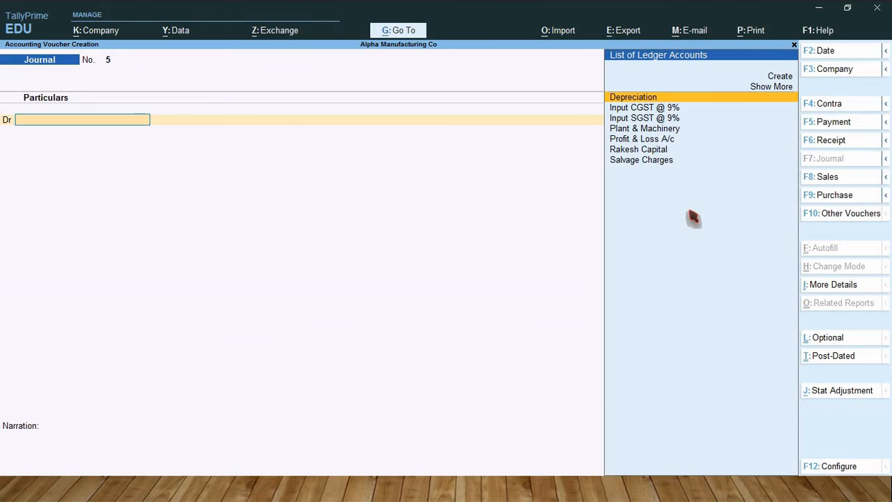
Date the new journal voucher 1-Sep-21 and debit the Depreciation ledger, checking the next assignment slide before returning to TallyPrime.
key("F2")
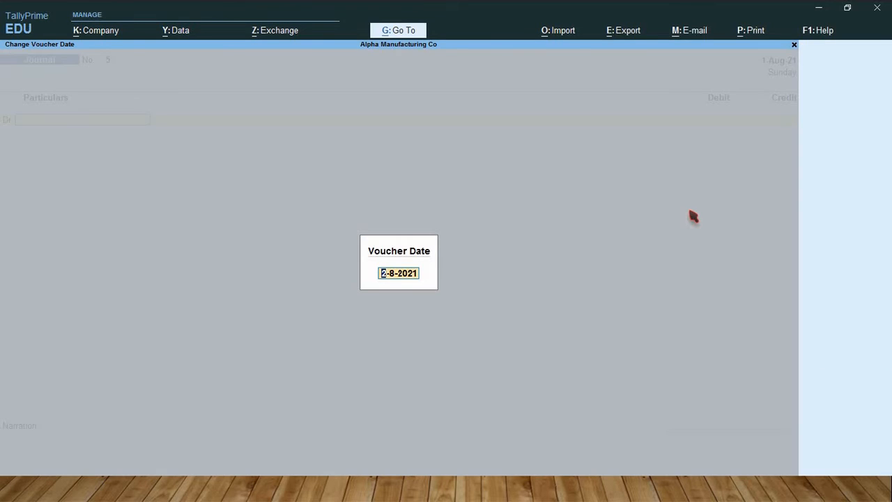
type("1")
type(".")
type("8")
key("Return")
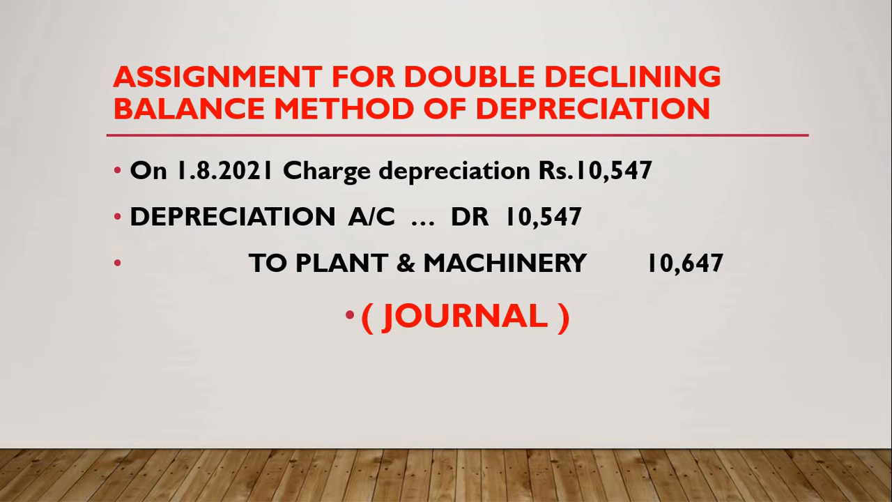
key("Right")
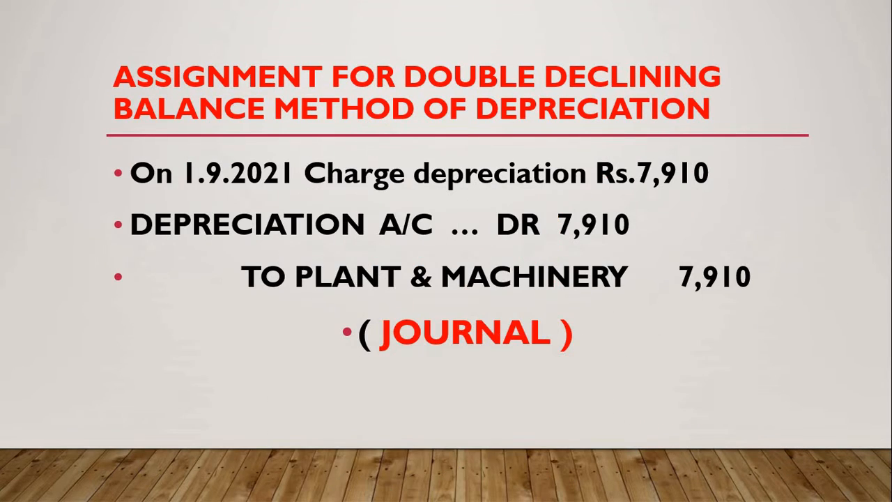
key("alt+Tab")
key("Return")
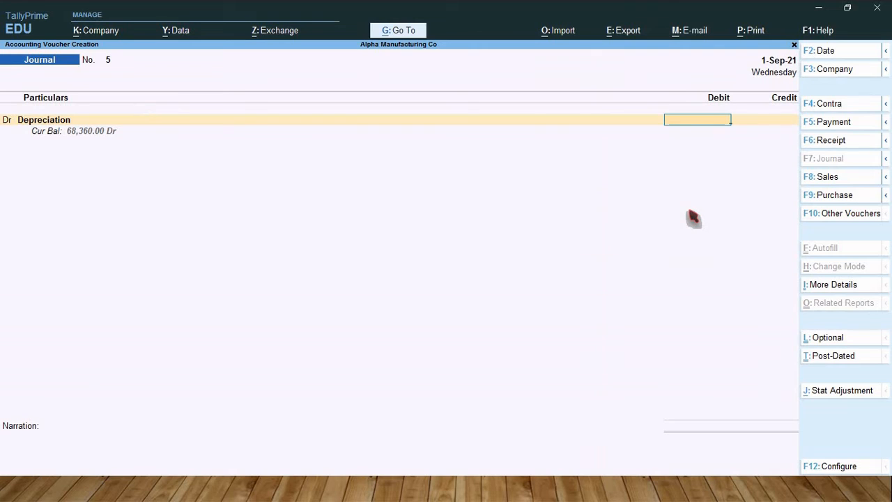
Debit Depreciation with 7,910, credit Plant & Machinery with the same amount, and save the journal voucher without a narration.
type("7910")
key("Return")
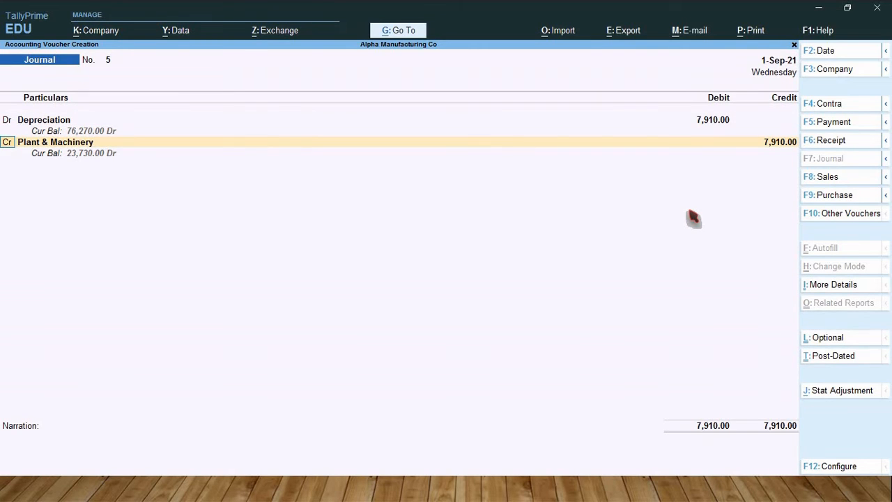
key("Return")
key("Return")
key("Return")
key("Return")
key("Return")
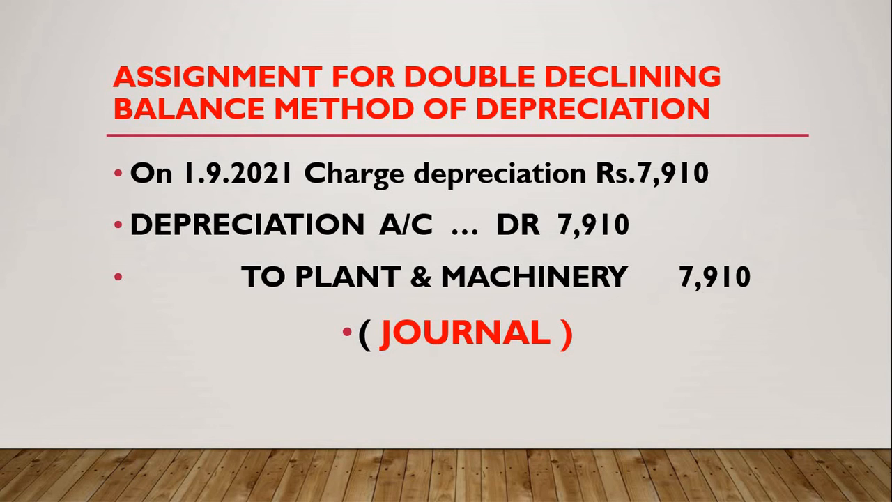
Advance the assignment slide, and date the new journal voucher 1-Oct-21 with Depreciation as its debit ledger.
key("Right")
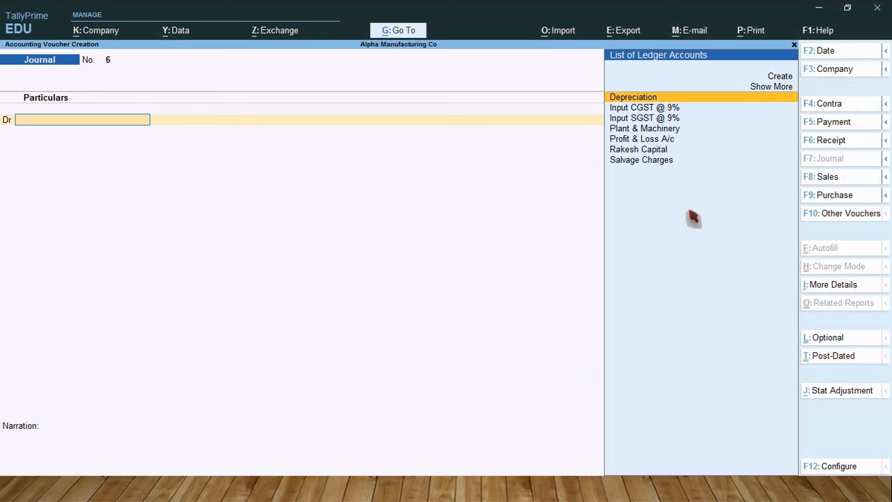
key("F2")
type("1.10")
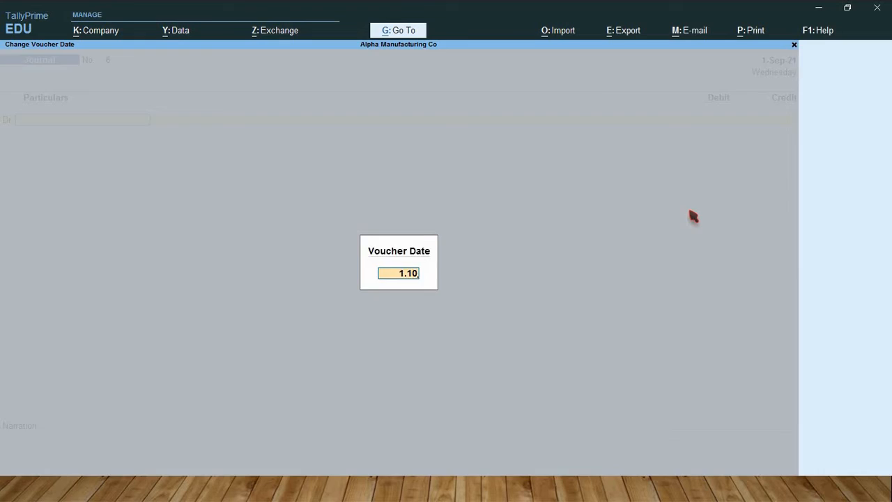
key("Return")
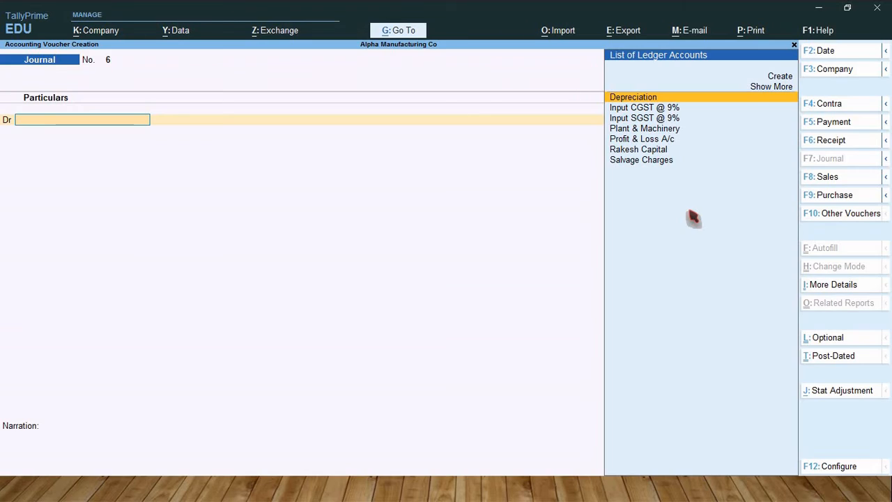
key("Return")
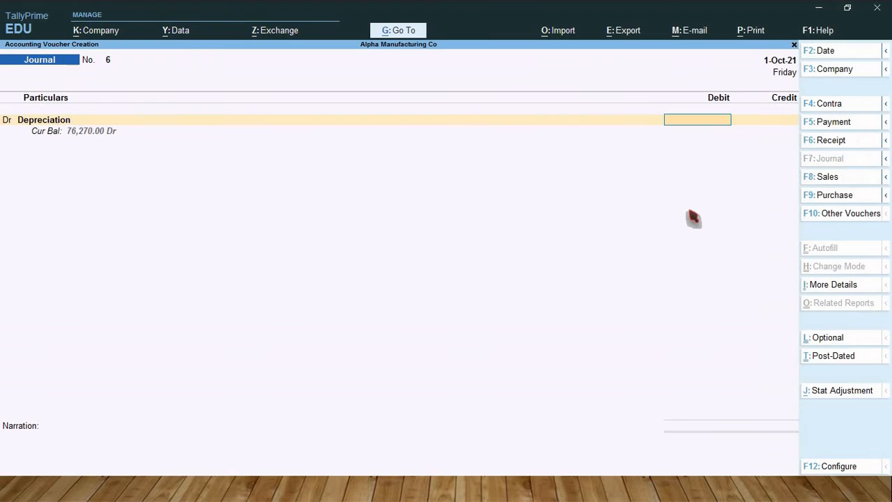
Debit Depreciation with 5,933, credit Plant & Machinery with the same amount, and save the journal voucher without a narration.
type("5933")
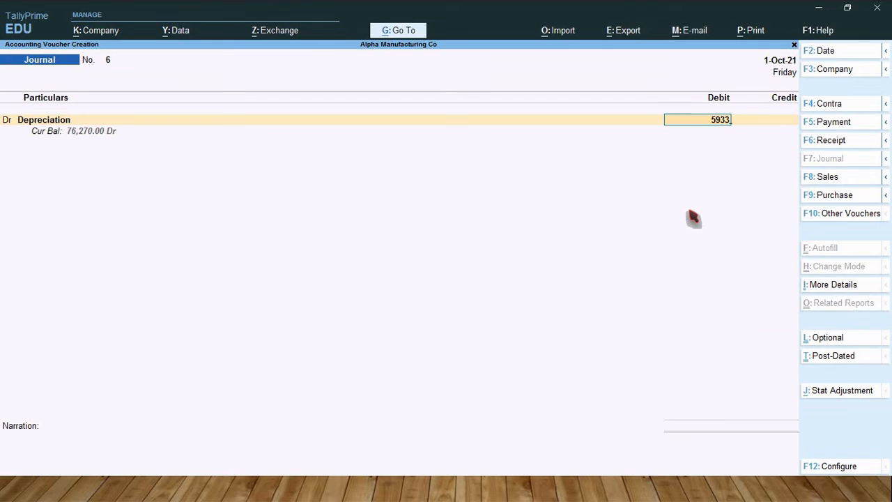
key("Return")
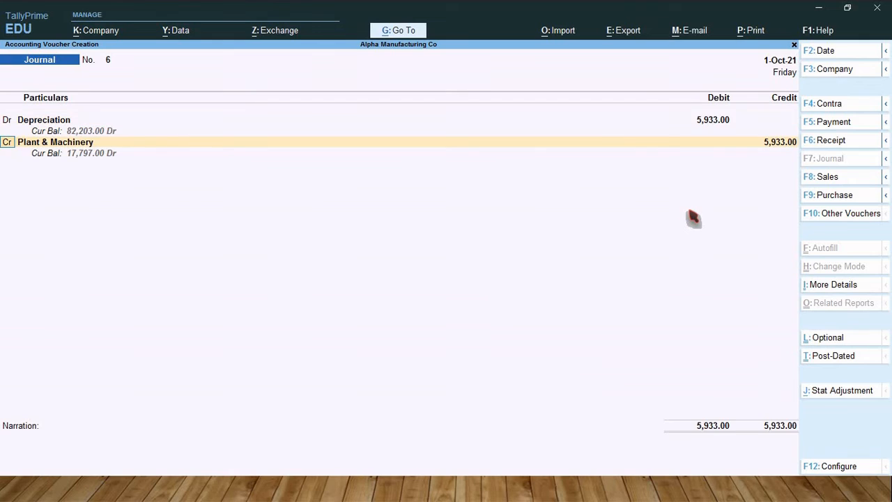
key("Return")
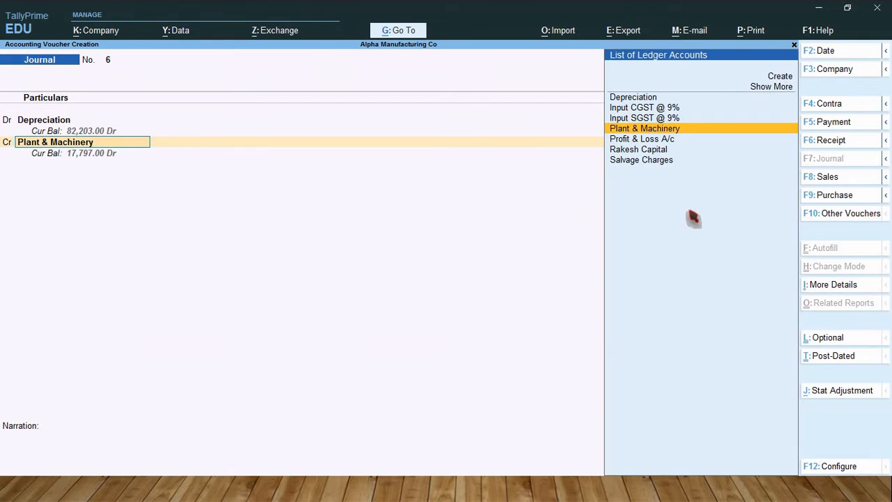
key("Return")
key("Return")
key("Return")
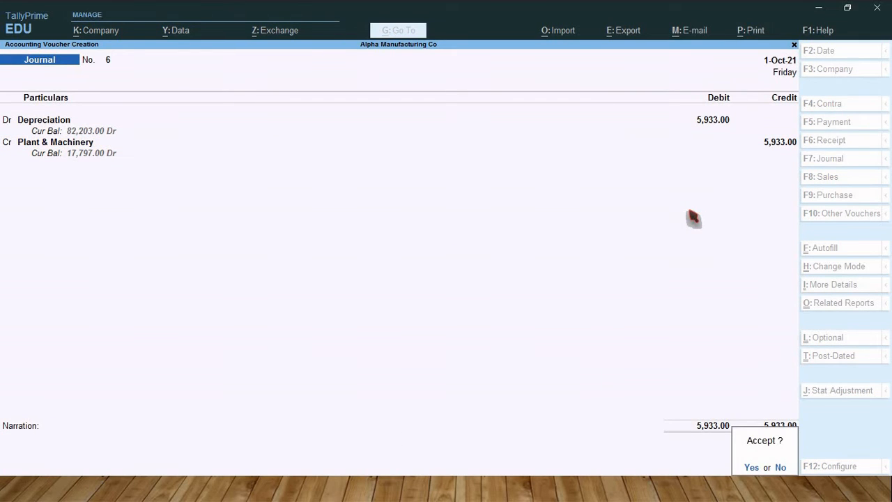
key("Return")
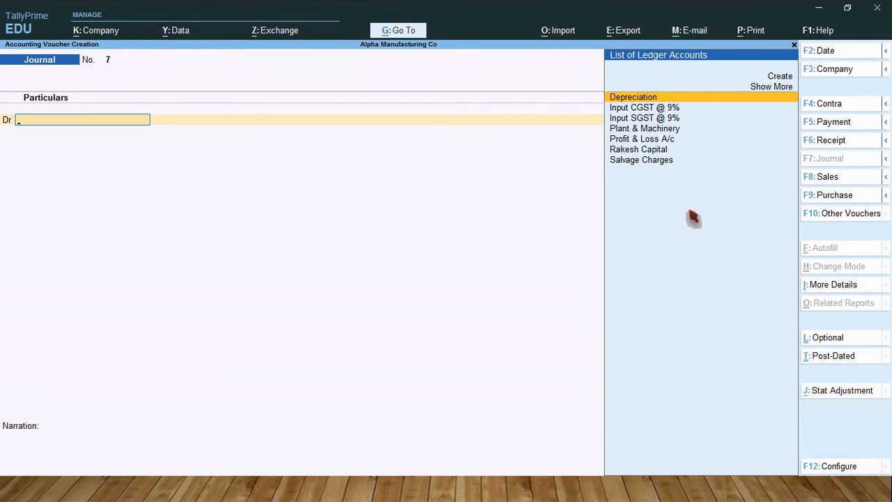
Date the new journal voucher 1-Nov-21 and debit the Depreciation ledger, checking the next assignment slide before returning to TallyPrime.
key("F2")
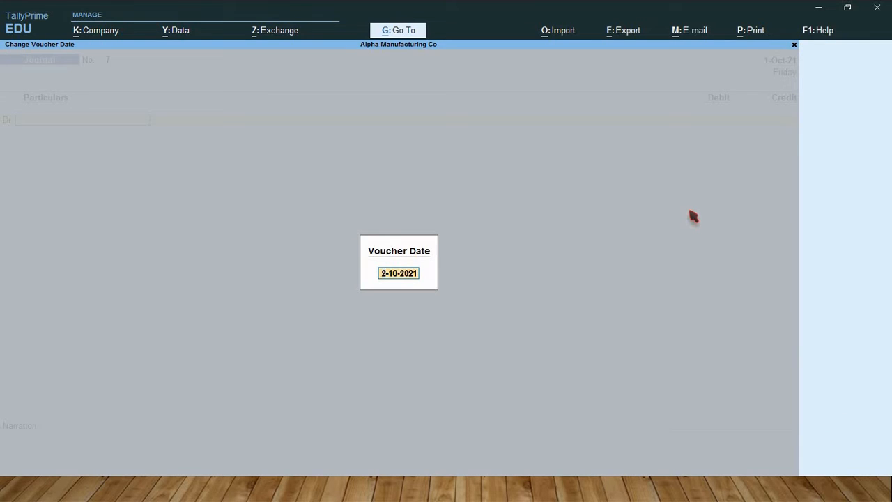
type("1.11")
key("Return")
key("Return")
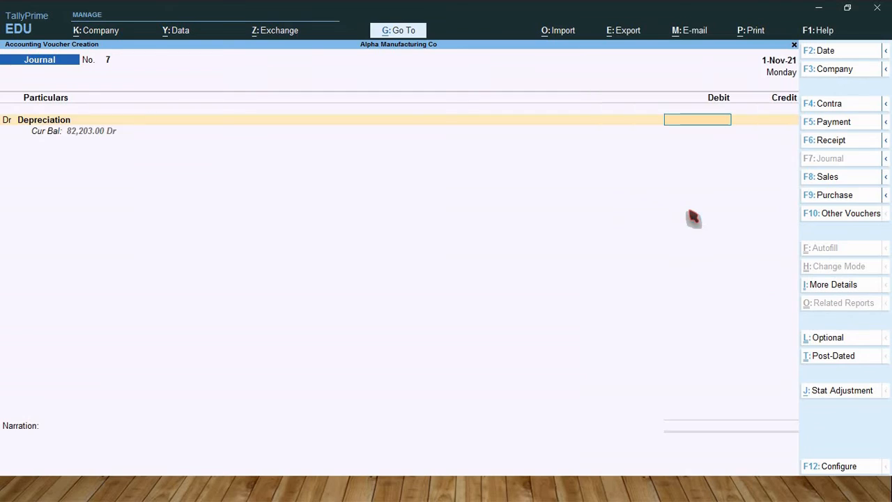
key("alt+Tab")
key("Right")
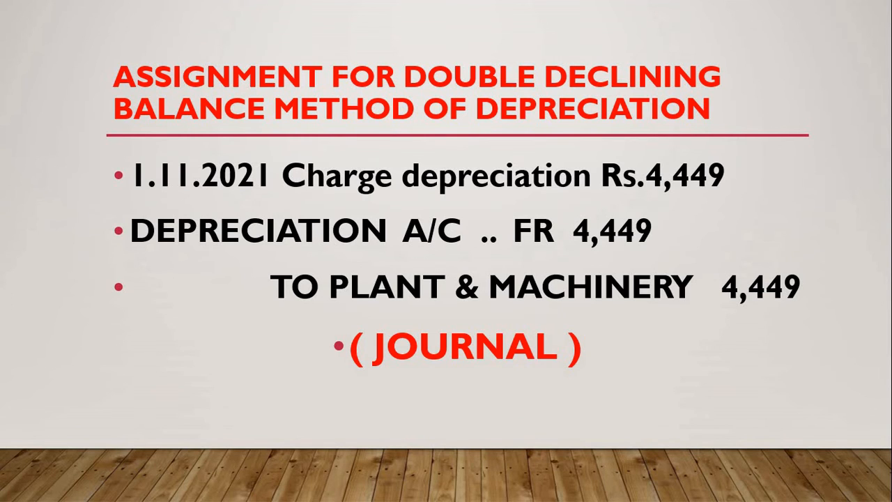
key("alt+Tab")
key("alt+Tab")
key("alt+Tab")
Debit Depreciation with 4,449, credit Plant & Machinery with the same amount, and save the journal voucher without a narration.
type("444")
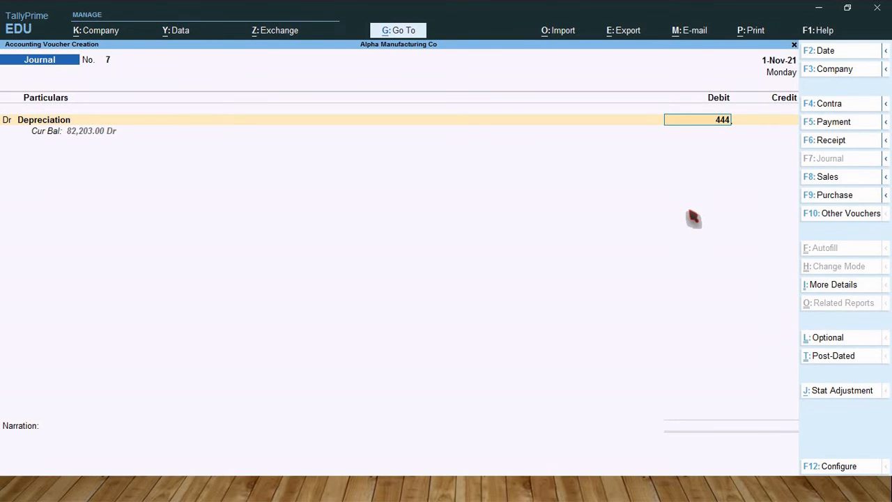
type("9")
key("Return")
key("Return")
key("Return")
key("Return")
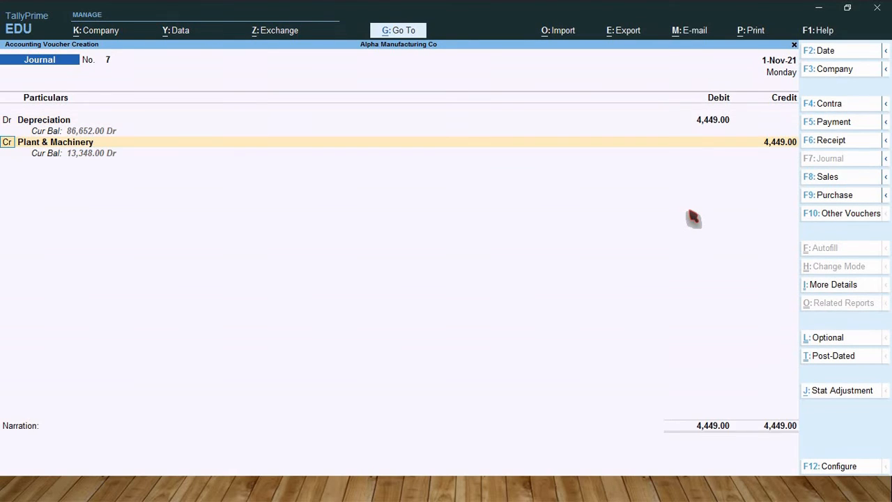
key("Return")
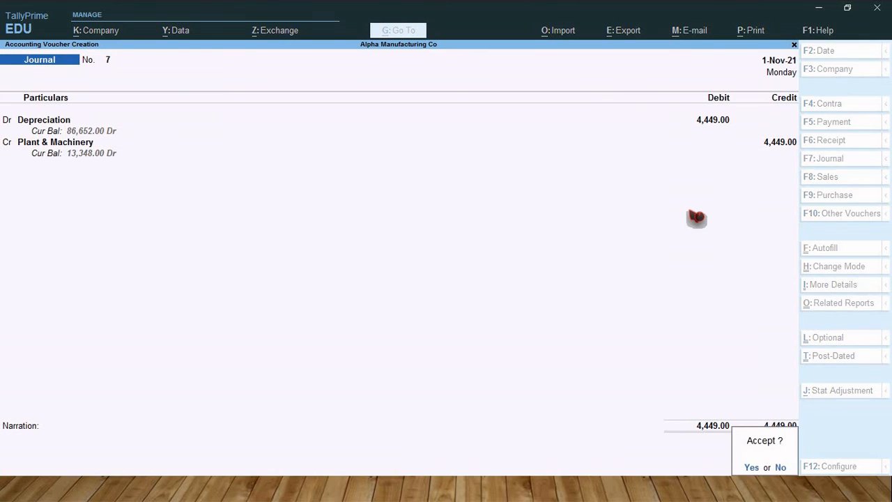
key("Return")
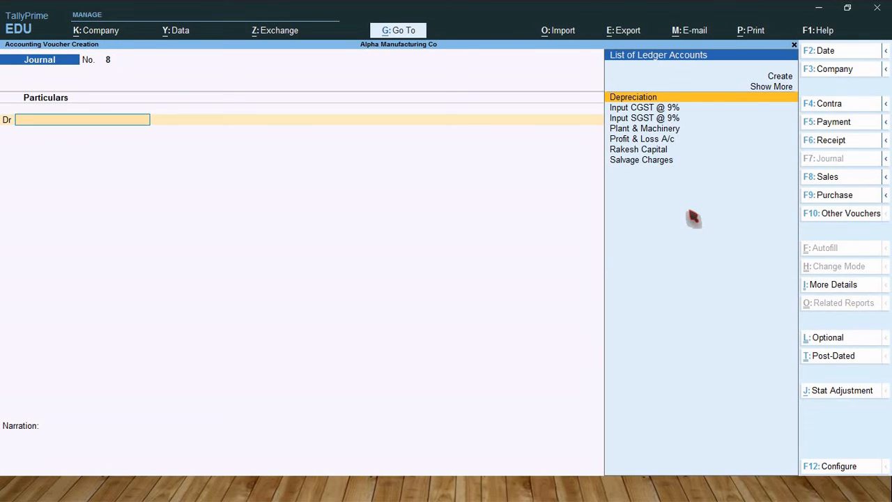
Choose Depreciation as the new journal voucher's debit ledger, date the voucher 1-Dec-21, and advance the assignment slide.
key("Return")
key("F2")
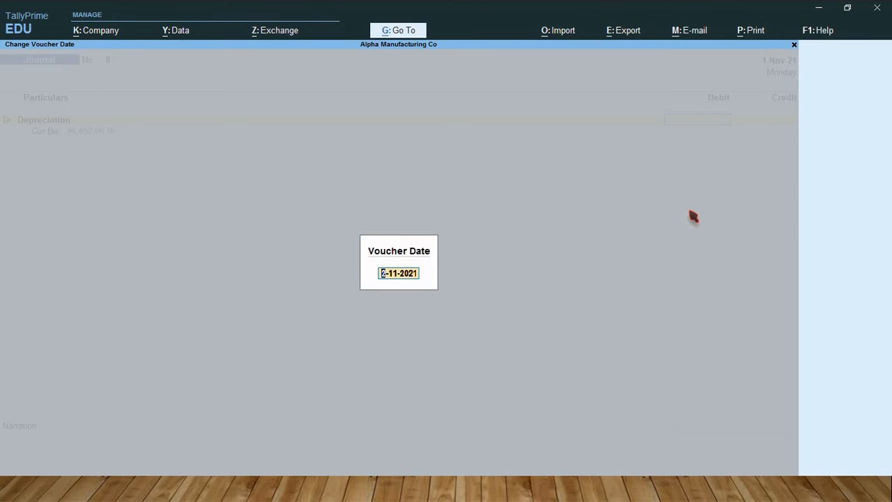
type("1.12")
key("Return")
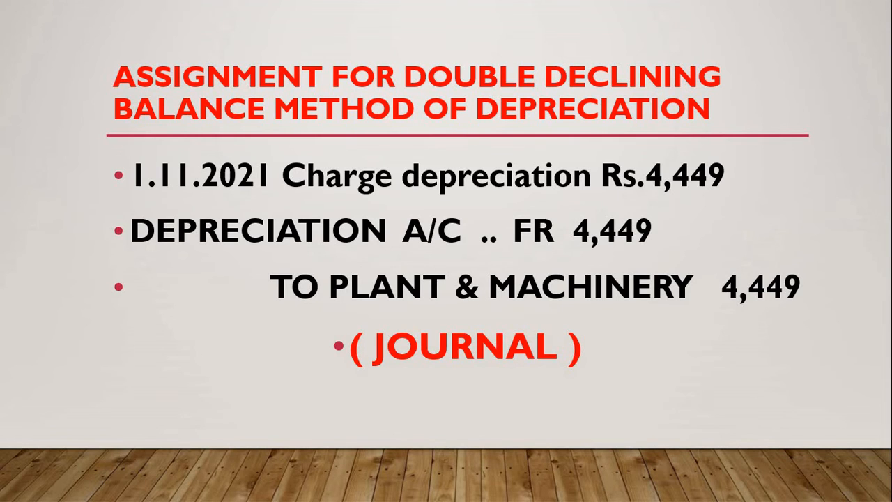
key("Right")
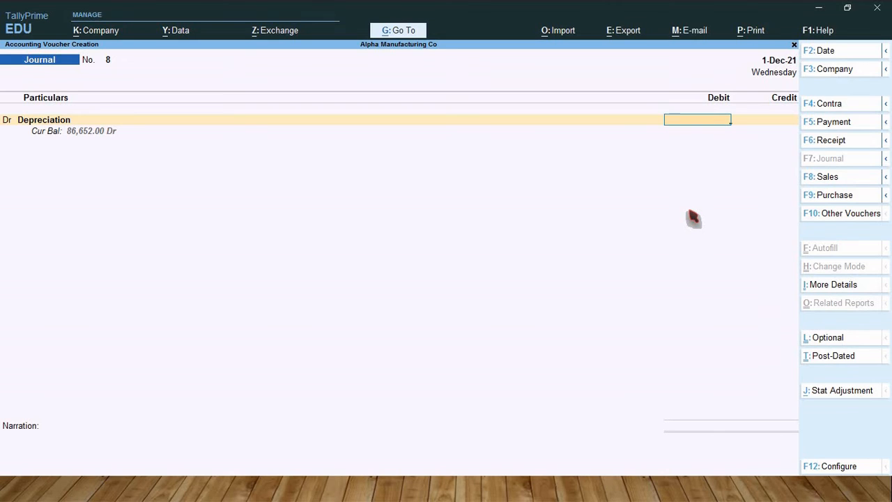
Debit Depreciation with 2,348, credit Plant & Machinery with the same amount, and save the journal voucher without a narration.
type("2348")
key("Return")
key("Return")
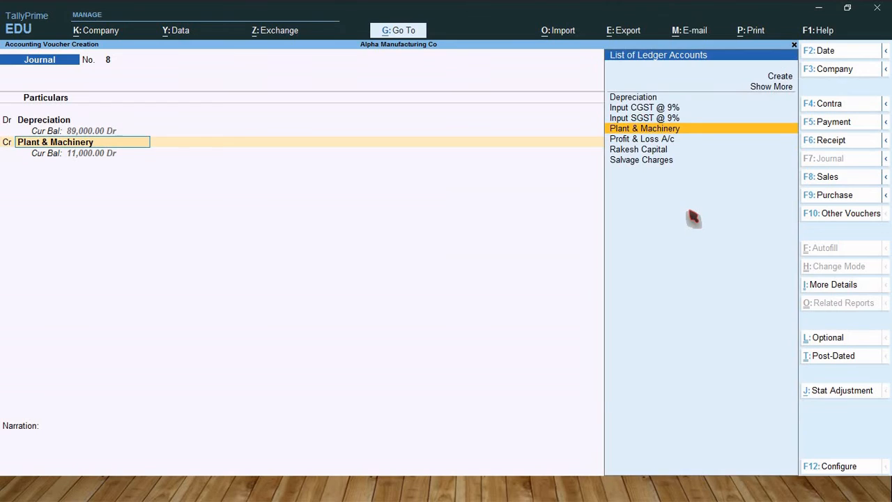
key("Return")
key("Return")
key("Return")
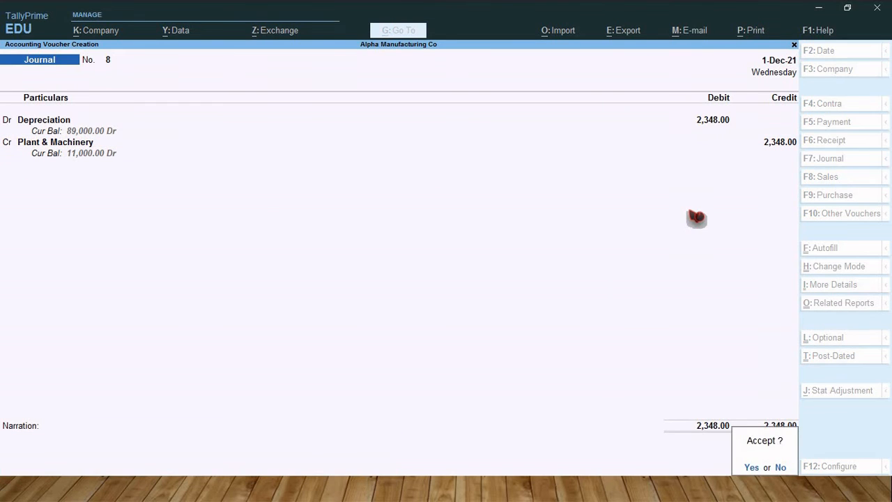
key("Return")
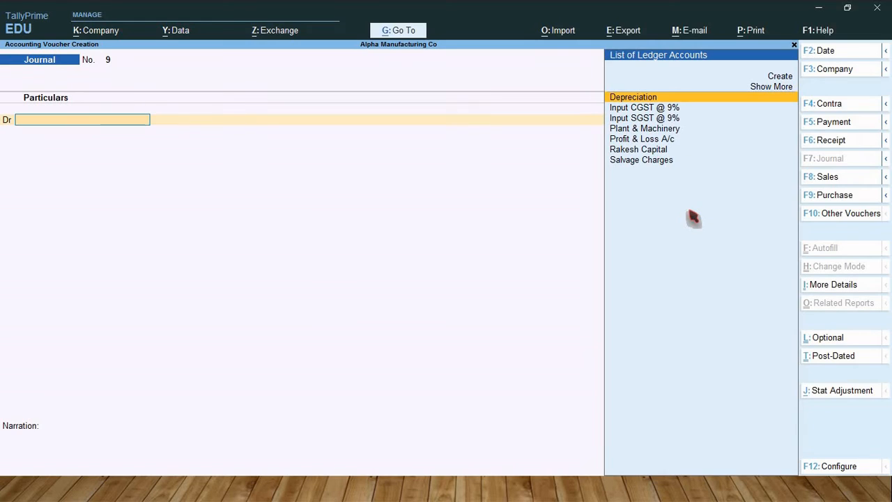
Leave voucher creation and open the ledger report for Plant & Machinery from the account books.
key("Escape")
key("Return")
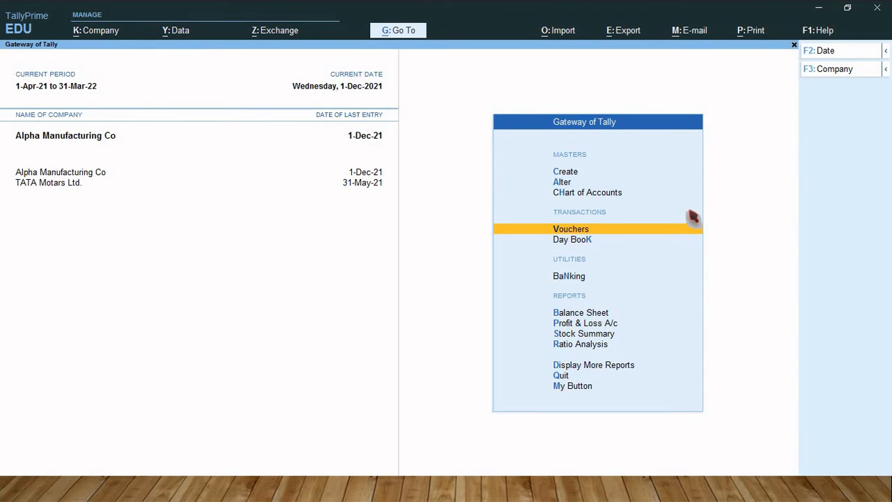
key("d")
key("a")
type("l")
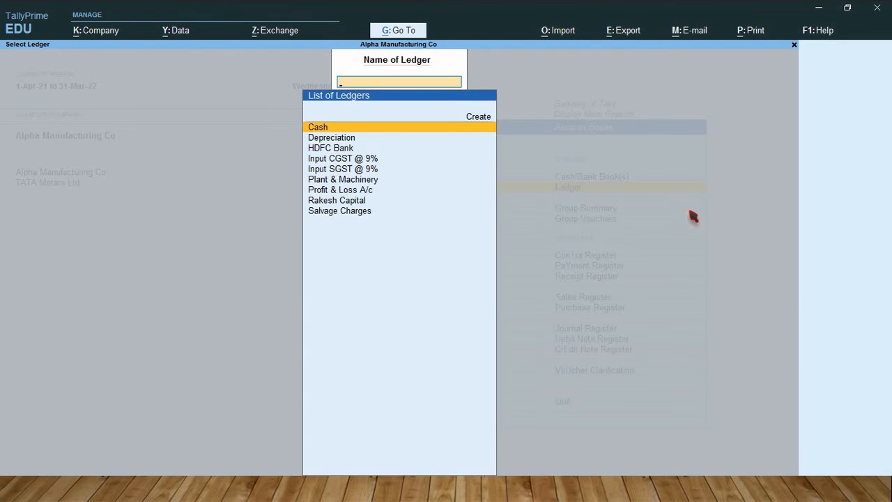
type("Pla")
key("Return")
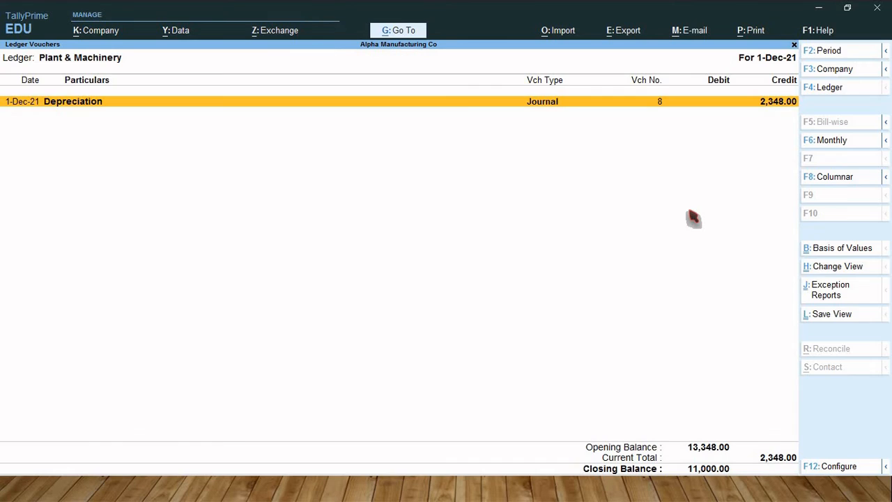
Review the Plant & Machinery ledger for the period 1-5-2021 to 1-12-2021, and return to the Gateway of Tally.
key("alt+F2")
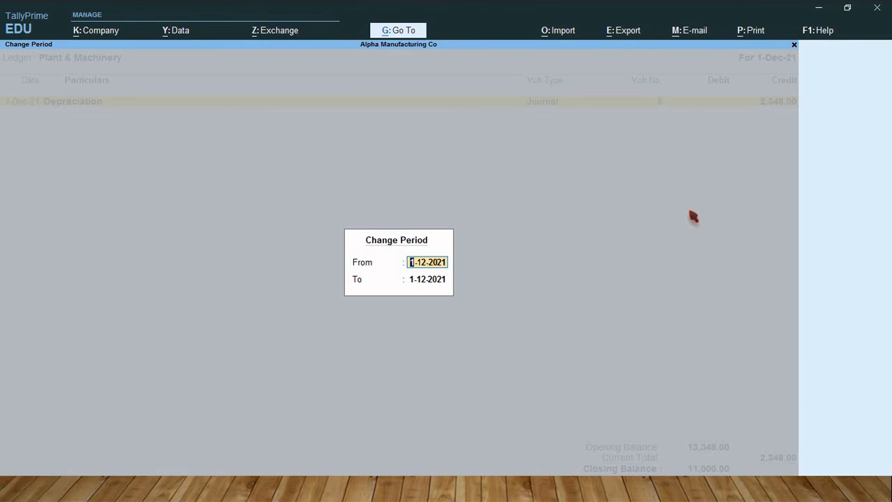
type("1.5")
key("Return")
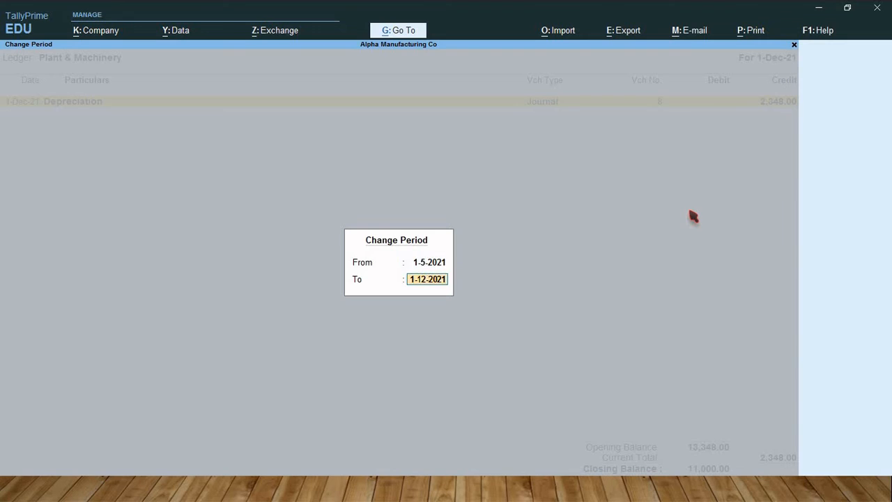
type("1.12")
key("Return")
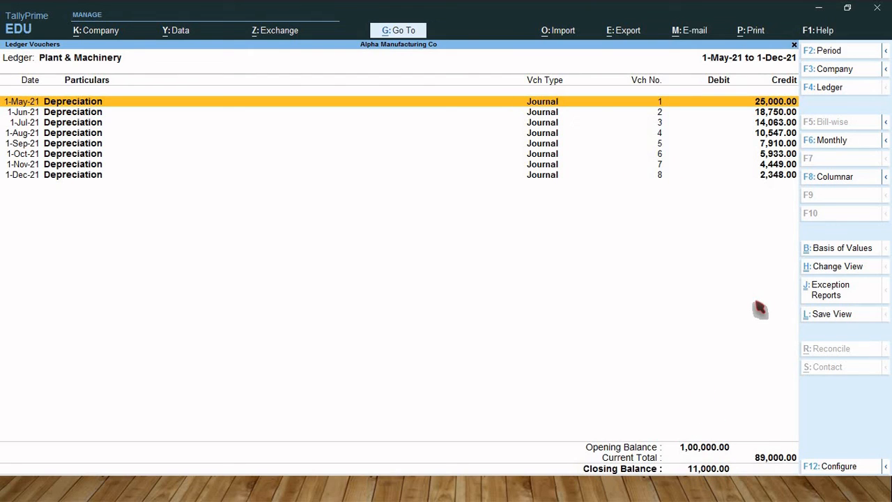
key("Escape")
key("Escape")
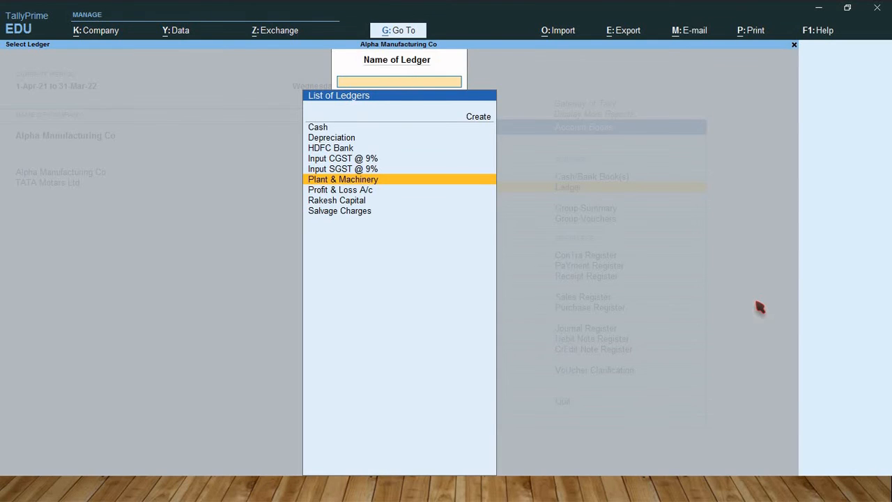
key("Escape")
key("Escape")
key("Escape")
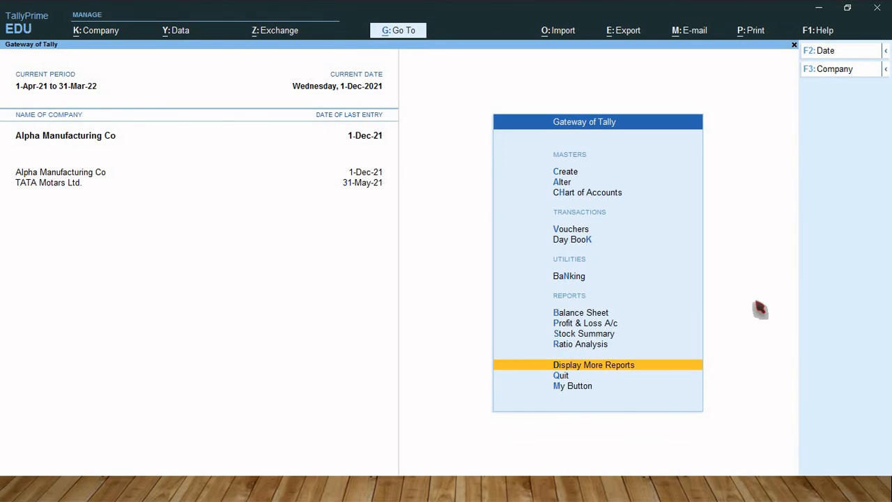
Start a journal voucher dated 2-Dec-21 and debit Salvage Charges with 11,000.
key("v")
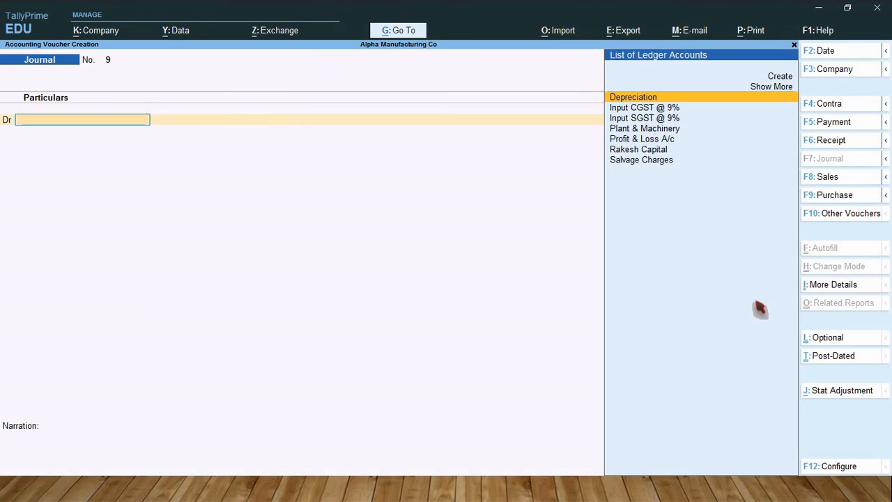
key("F2")
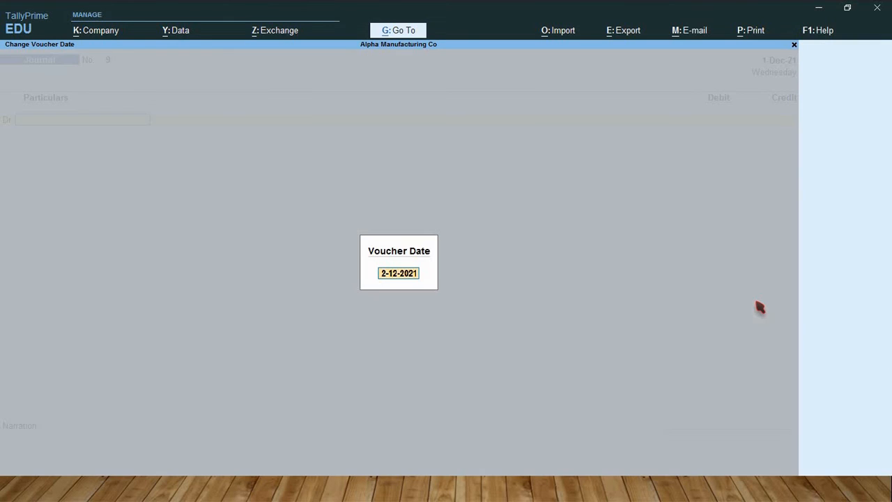
type("2-12")
key("Return")
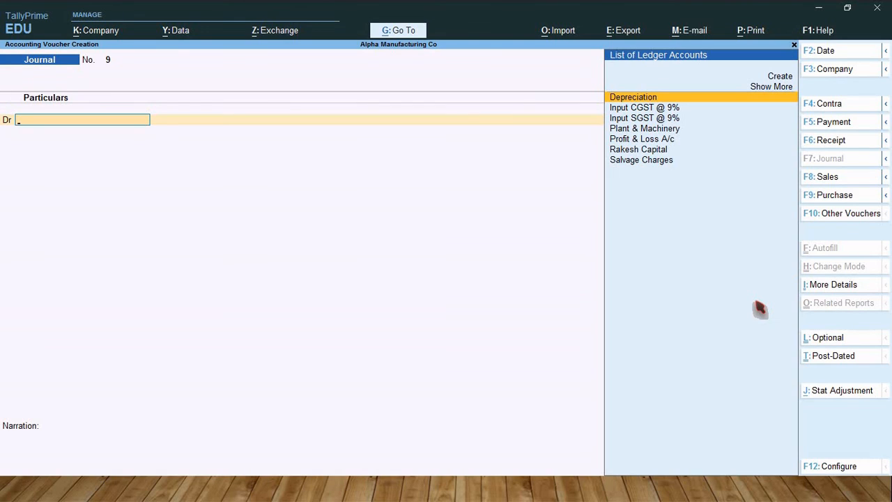
type("Sal")
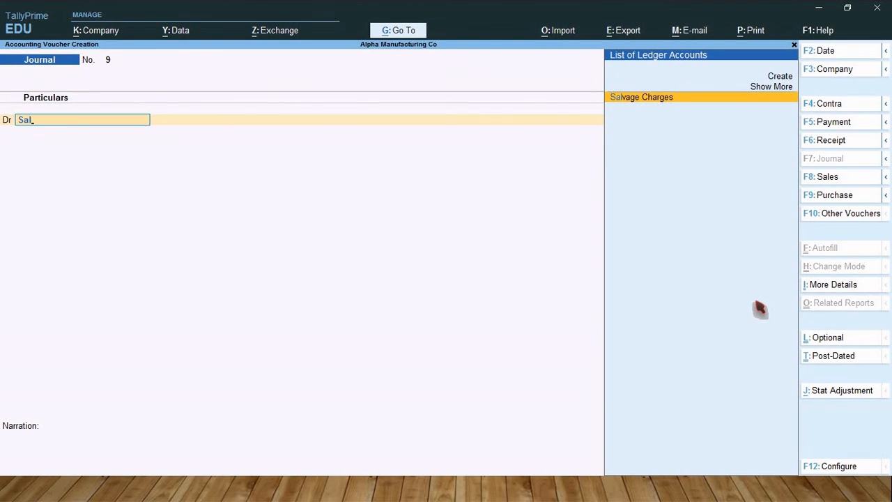
key("Return")
type("11000")
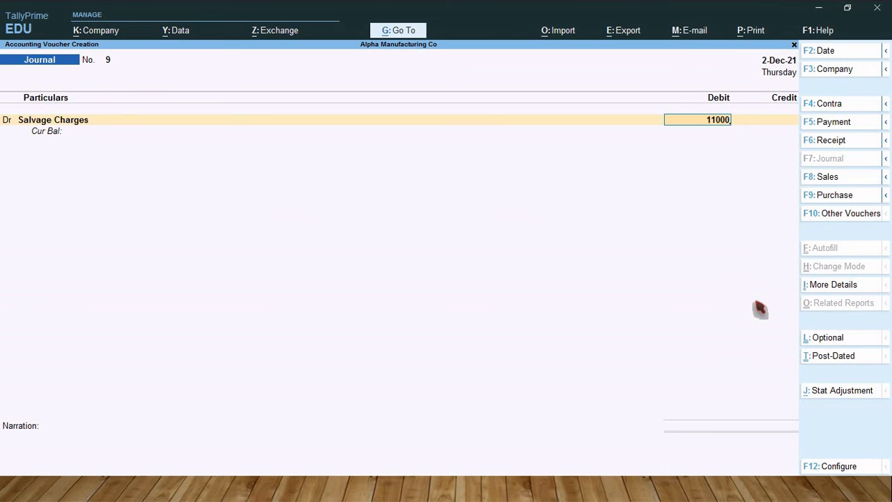
key("Return")
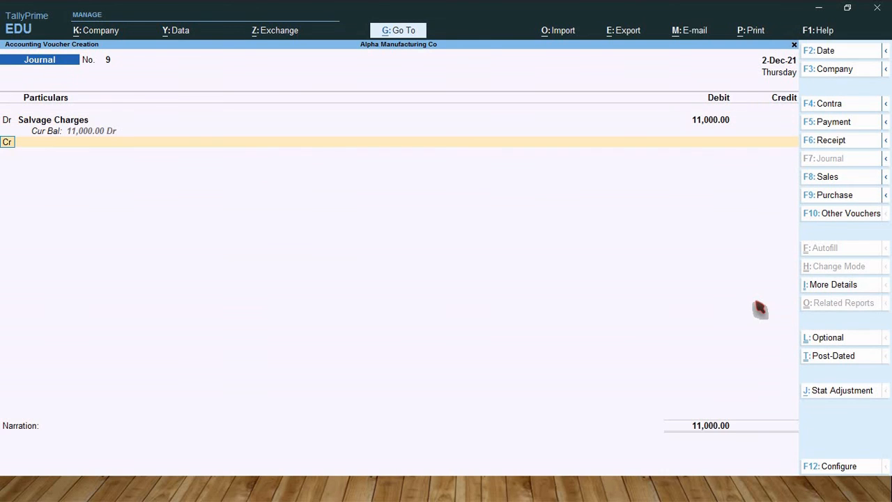
Credit Plant & Machinery with 11,000 and save the salvage journal voucher without a narration.
key("Return")
type("Pla")
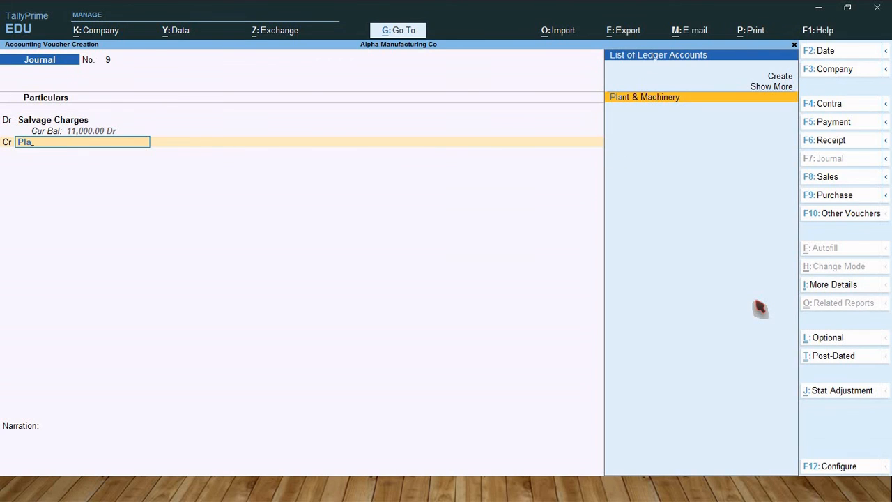
key("Return")
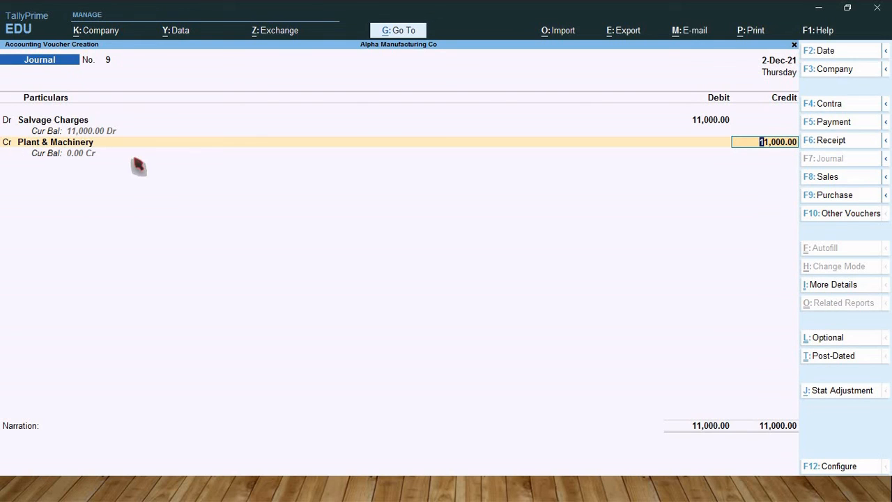
key("Return")
key("Return")
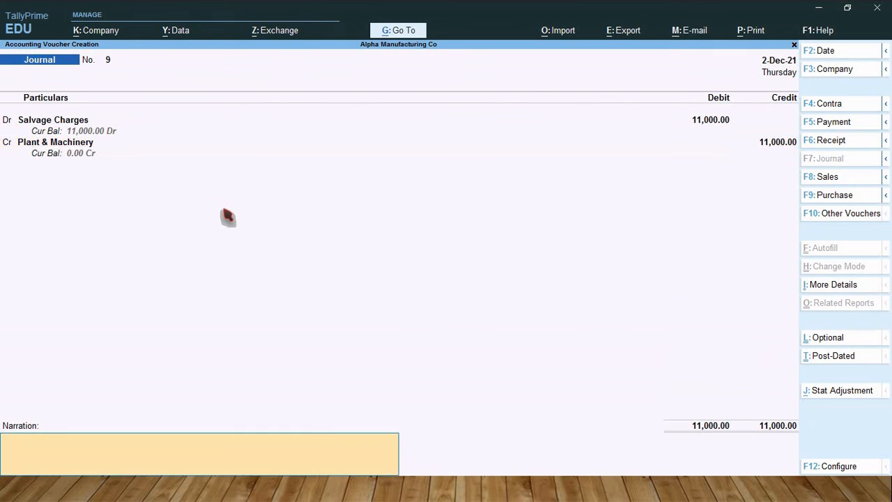
key("Return")
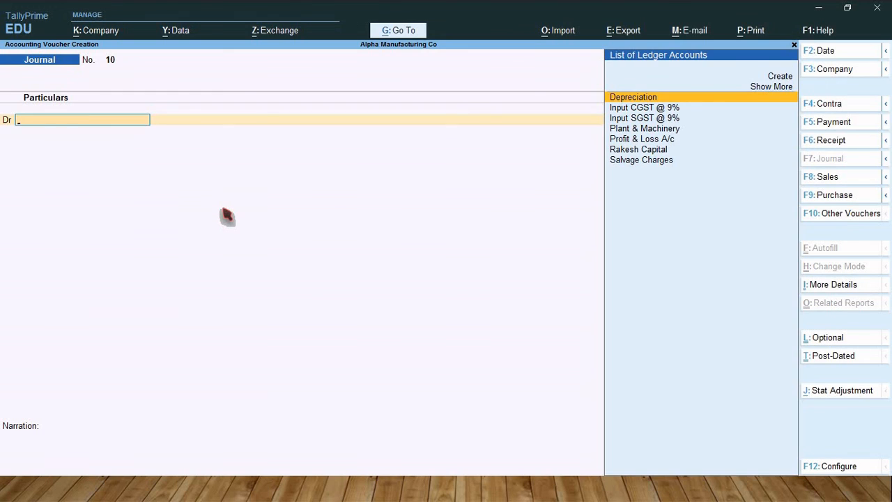
Exit voucher creation and reopen the Plant & Machinery ledger report.
key("Escape")
key("Return")
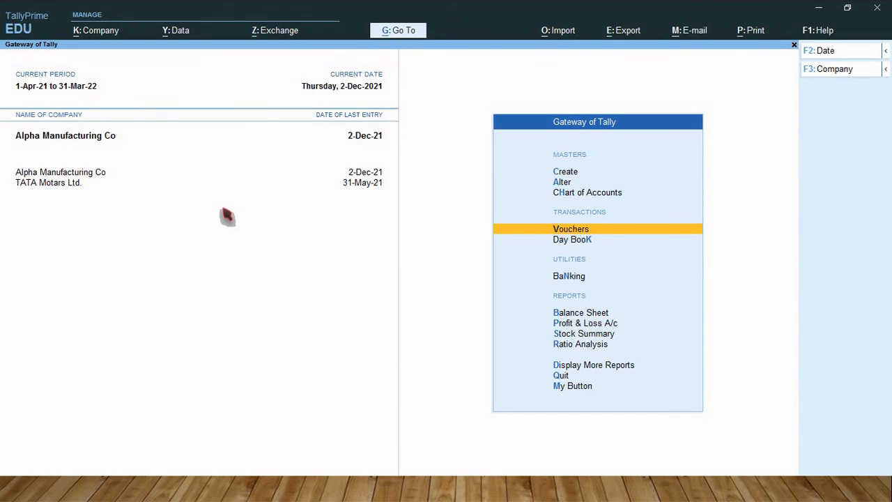
key("d")
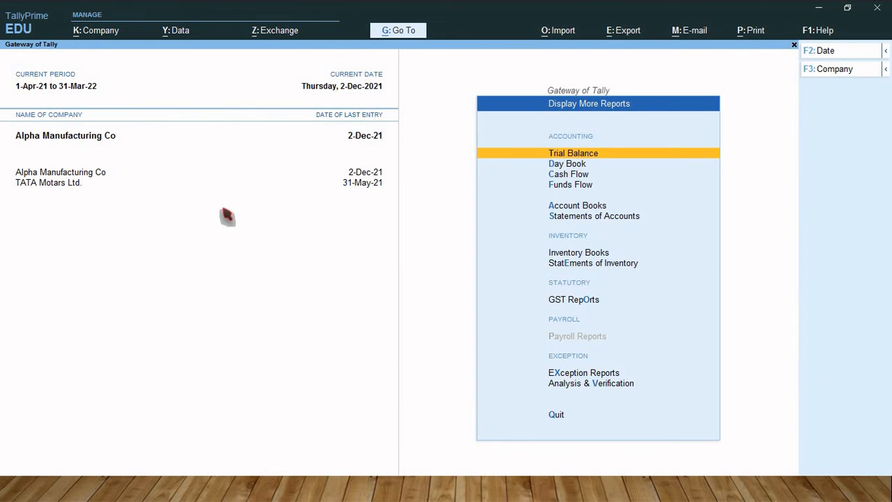
type("alPla")
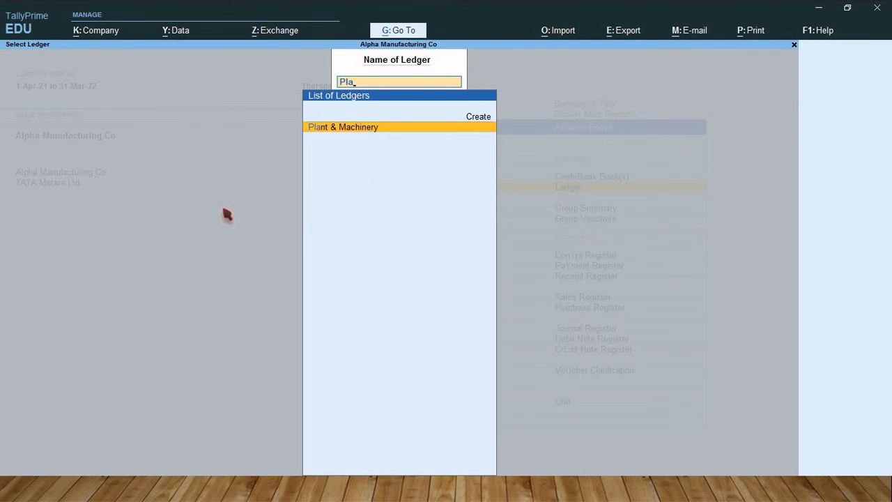
key("Return")
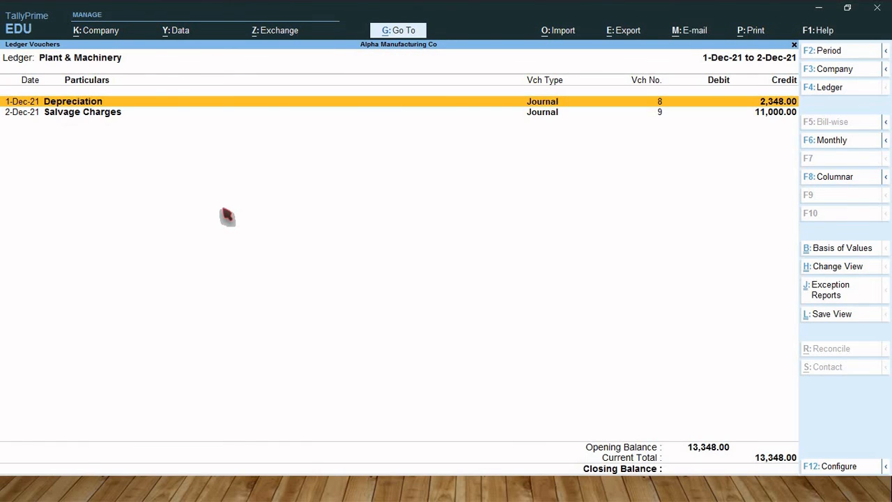
Set the Plant & Machinery ledger report's period from 1-5-2021 to 2-12-2021.
key("alt+F2")
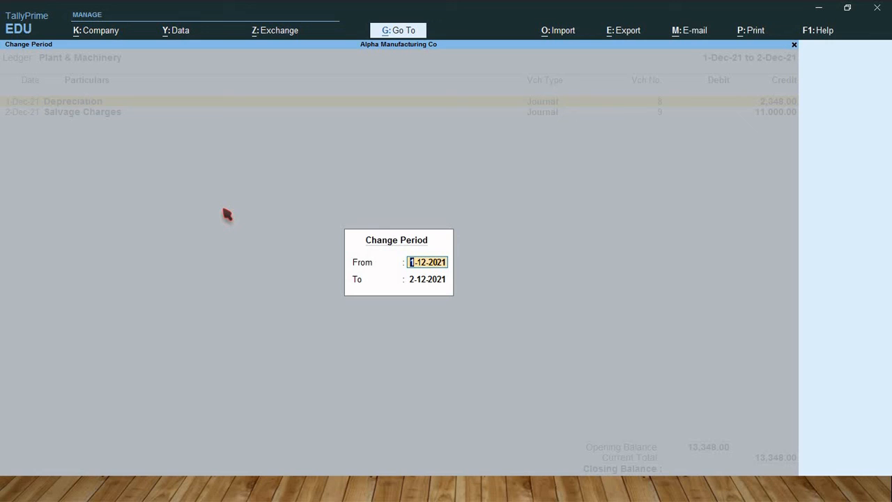
type("1.5")
key("Return")
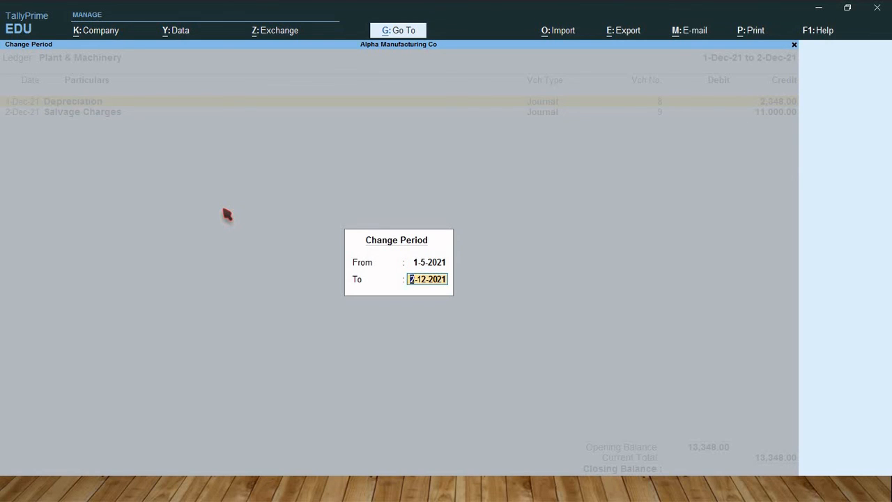
key("Return")
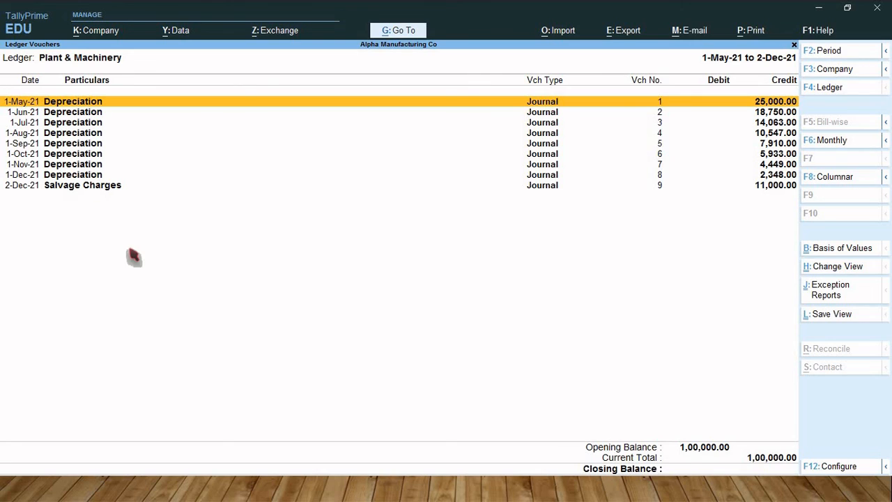